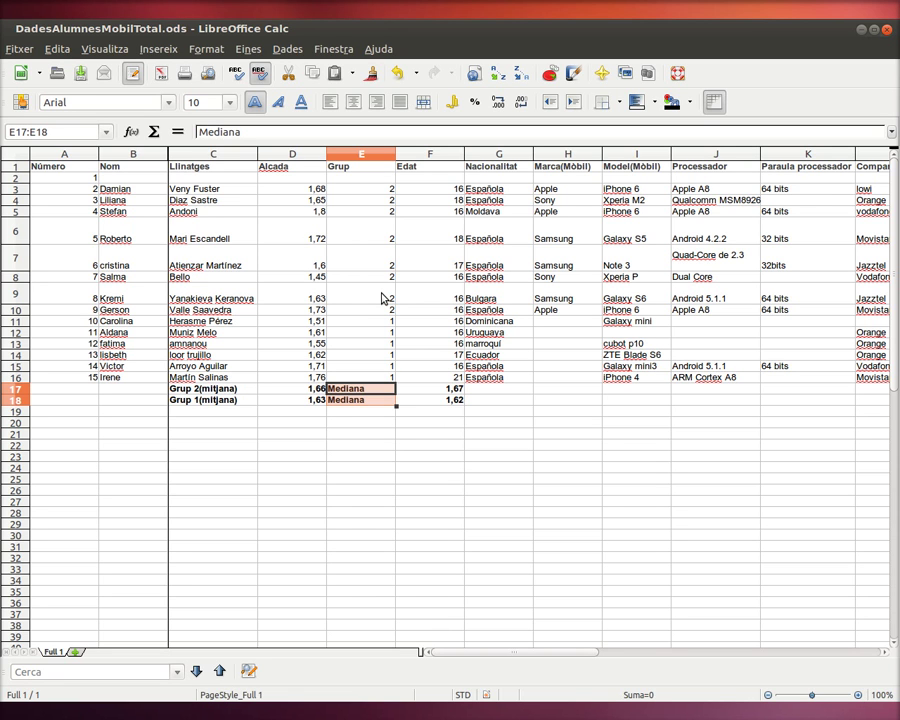
click(346, 263)
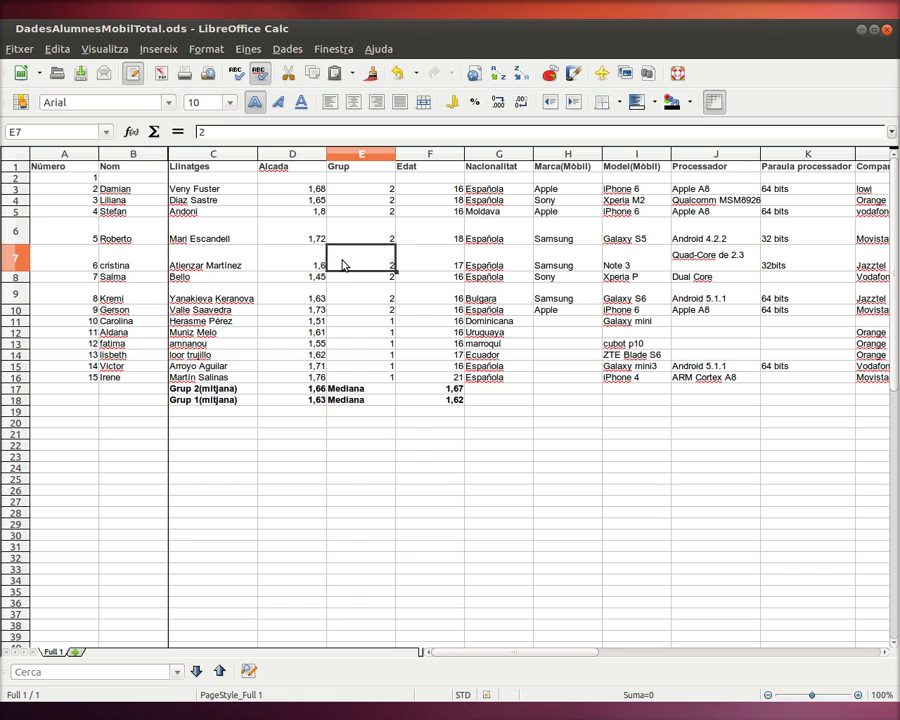
click(288, 50)
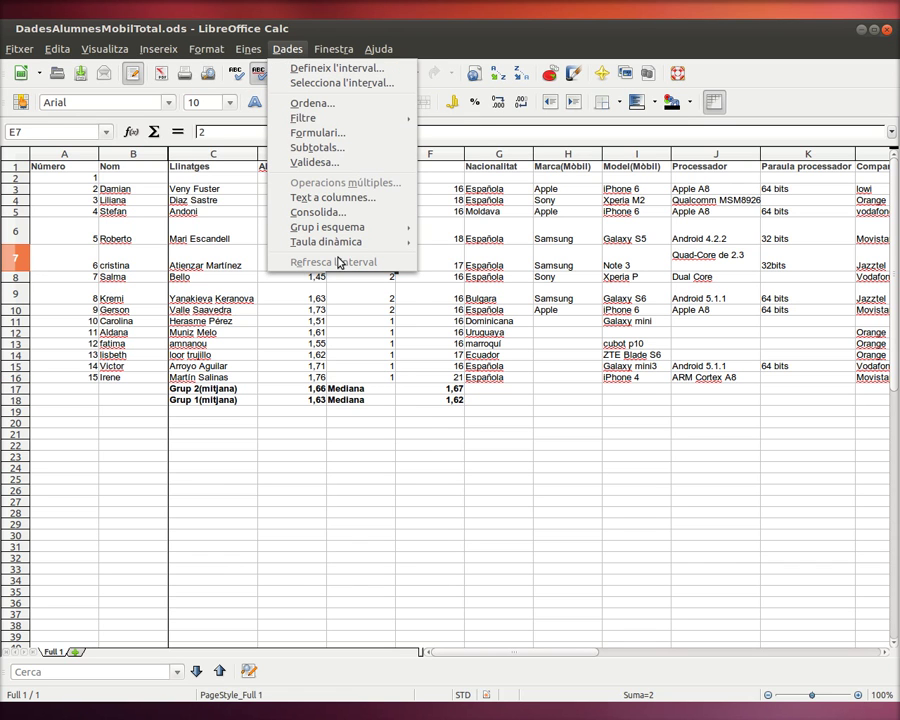
mouse_move(341, 245)
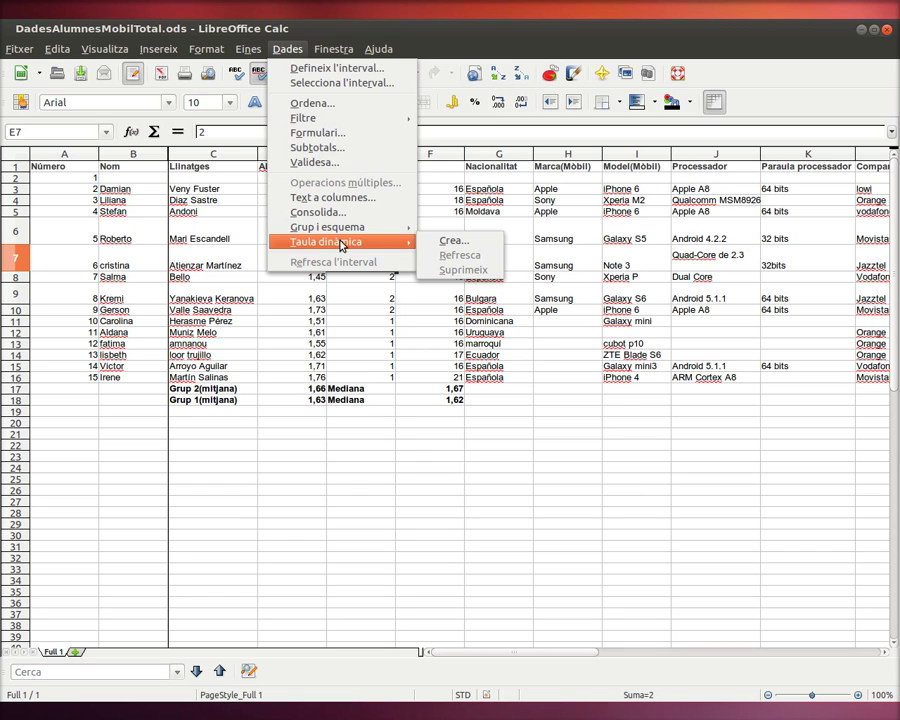
click(580, 355)
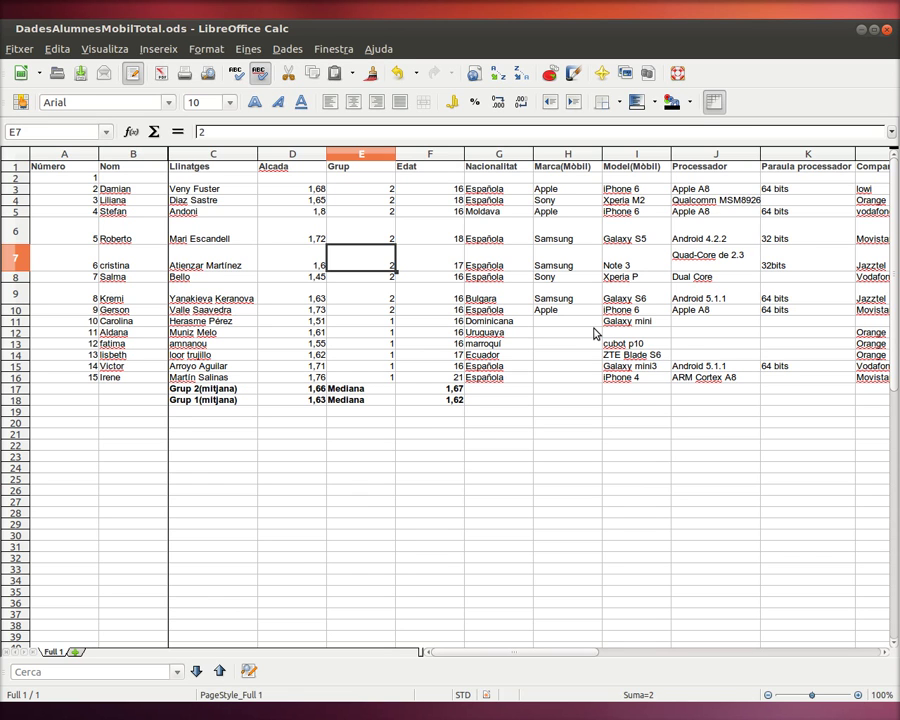
drag(200, 388, 215, 403)
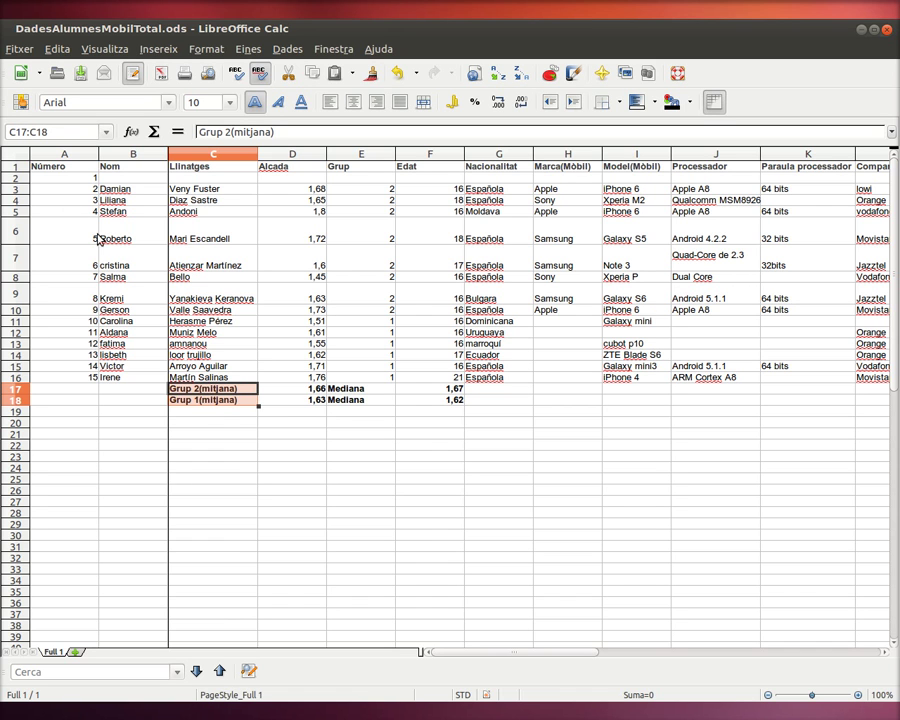
key(ctrl+a)
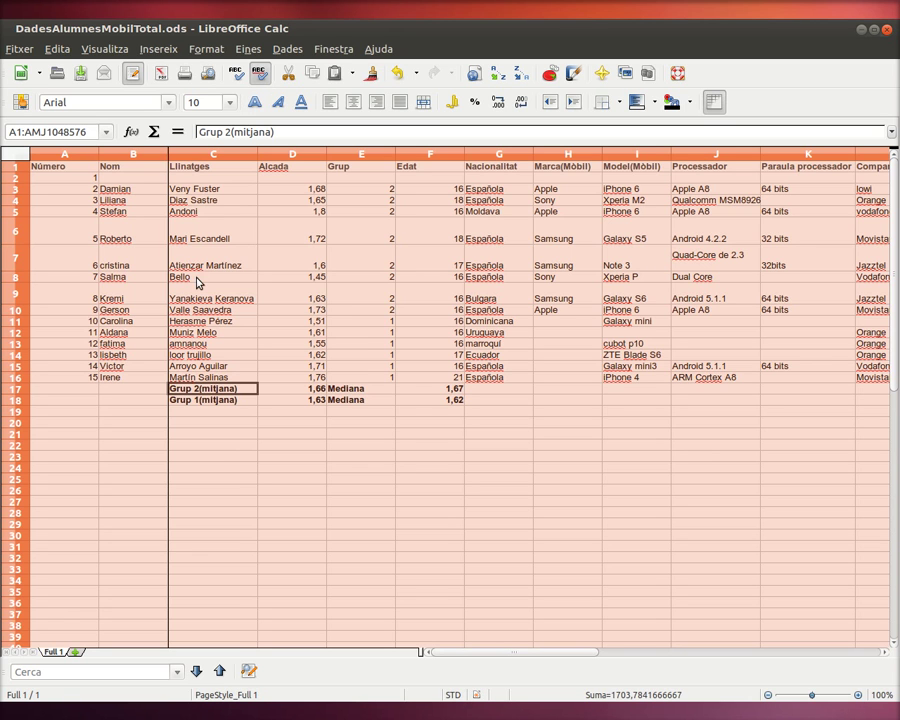
click(361, 345)
- Select rows 1 to 16 of the student data and start a new pivot table from the current selection
drag(20, 167, 20, 377)
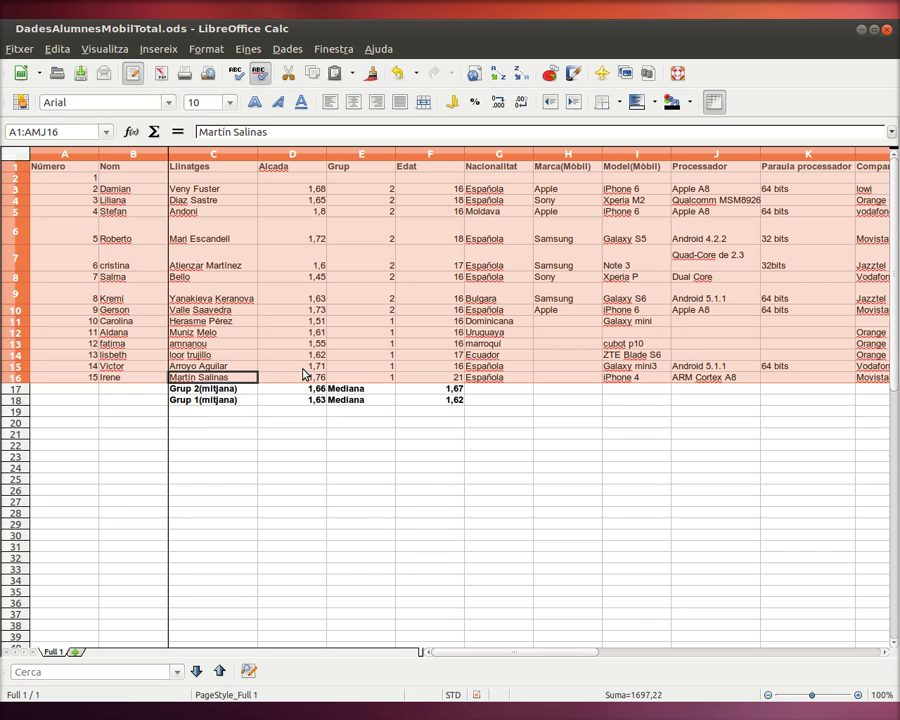
click(283, 52)
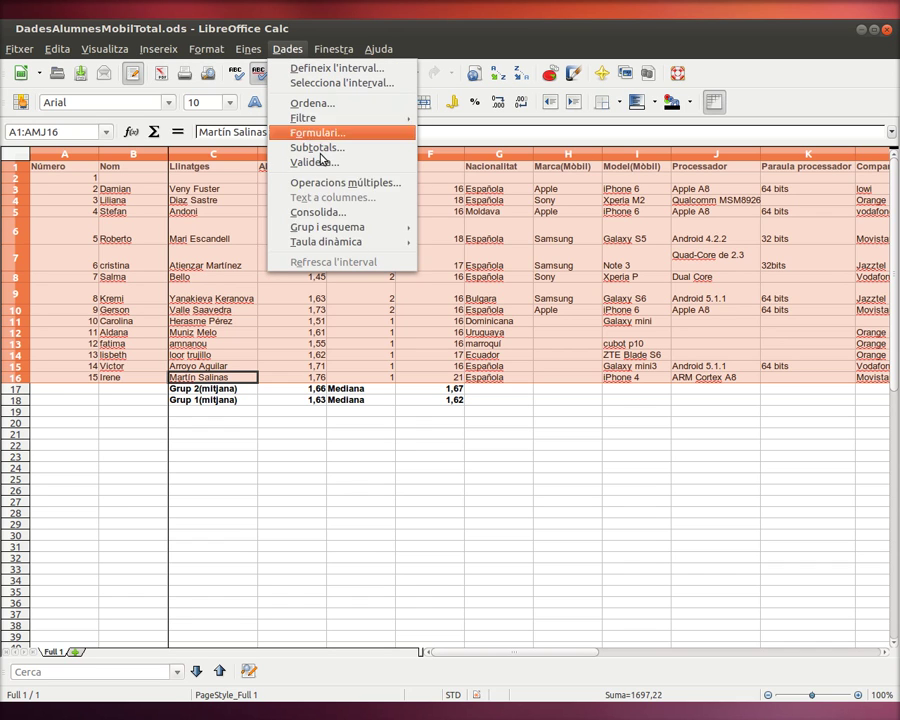
mouse_move(330, 238)
click(428, 241)
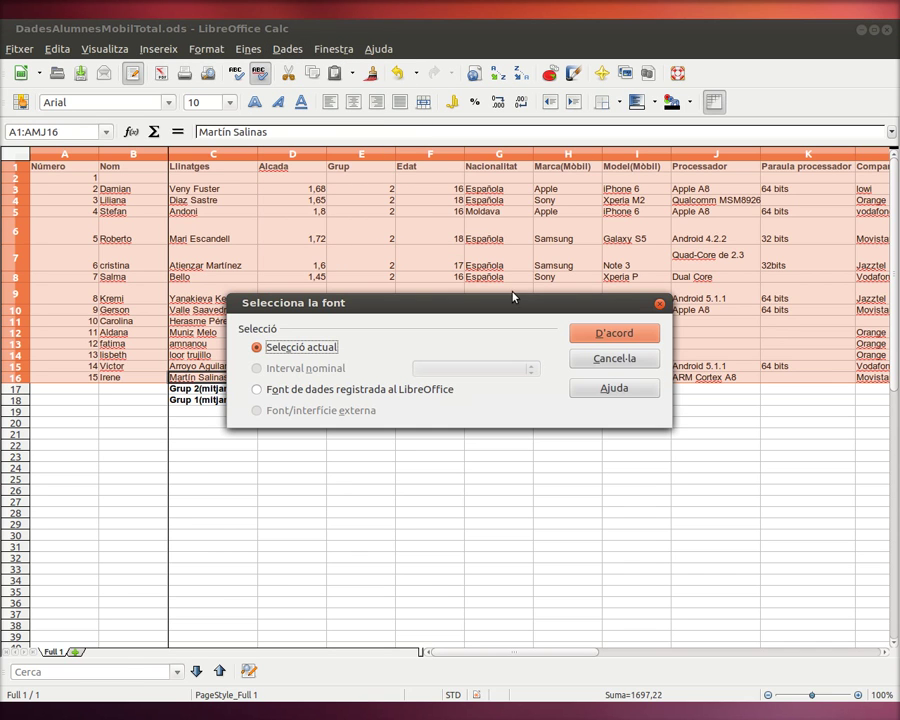
click(609, 330)
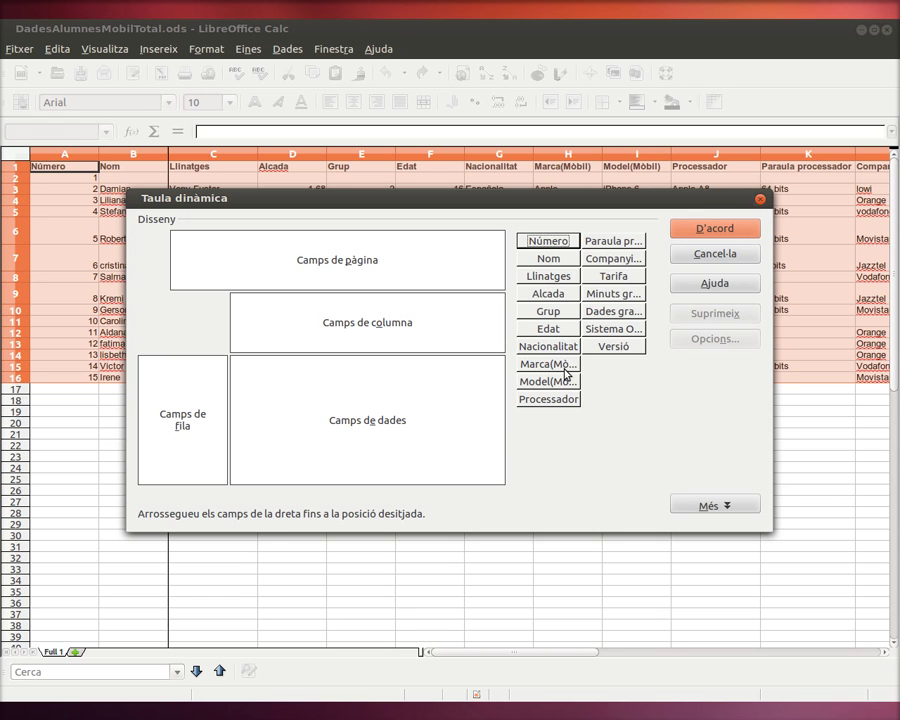
- Create the pivot table with Grup as the row field and Alcada as the data field, aggregated with Mitjana
drag(548, 311, 195, 425)
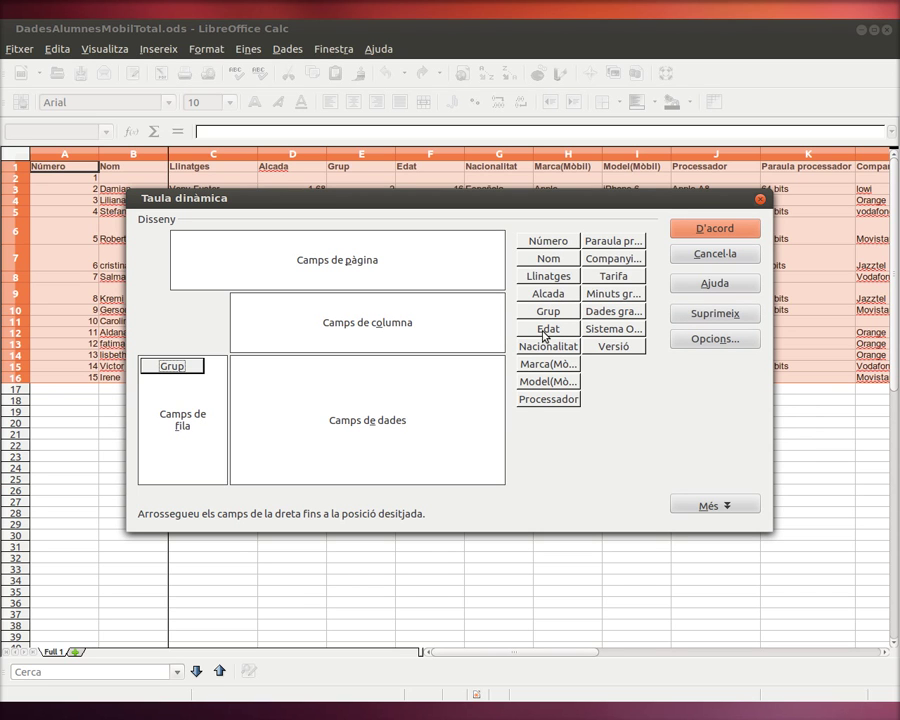
drag(547, 294, 341, 411)
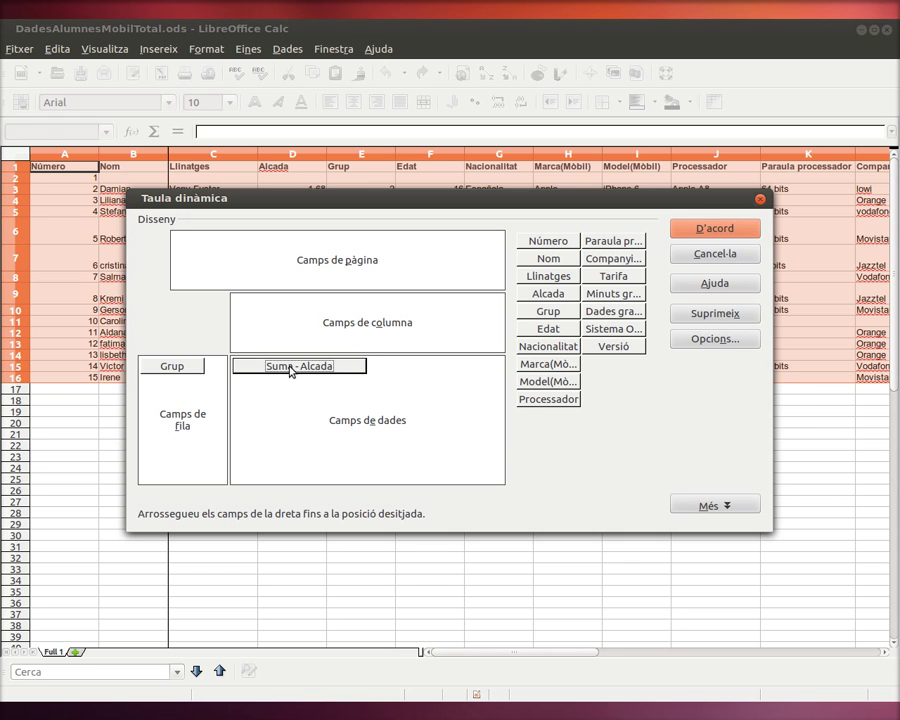
double_click(288, 367)
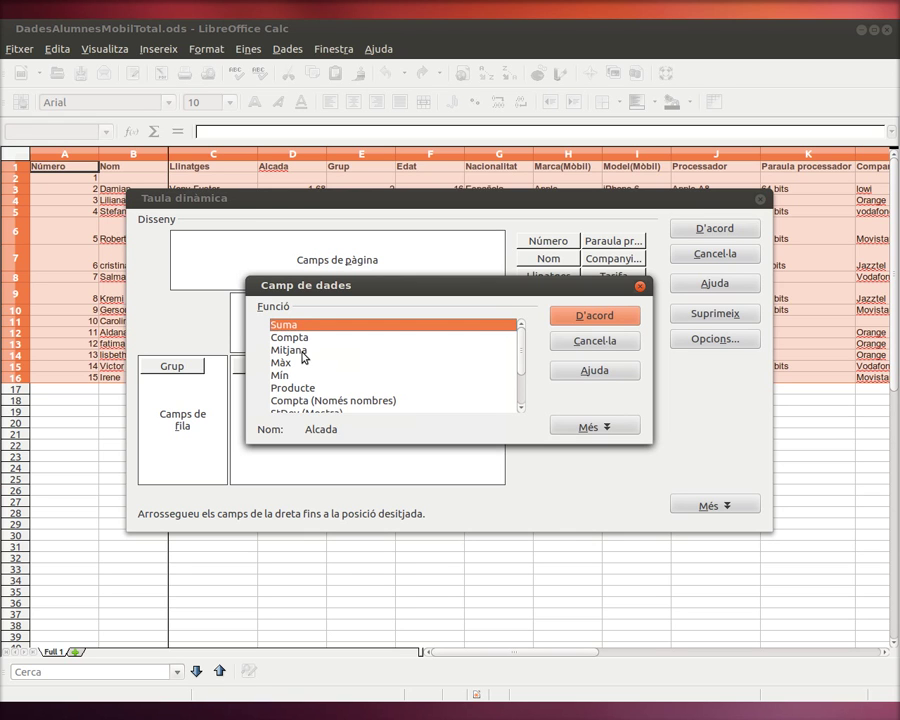
click(303, 352)
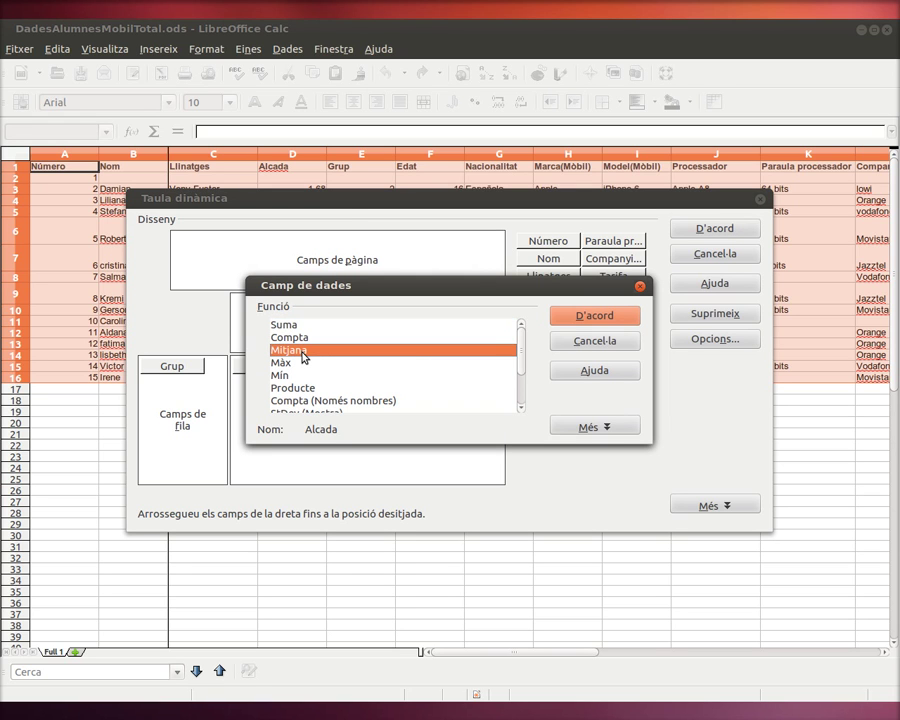
click(595, 321)
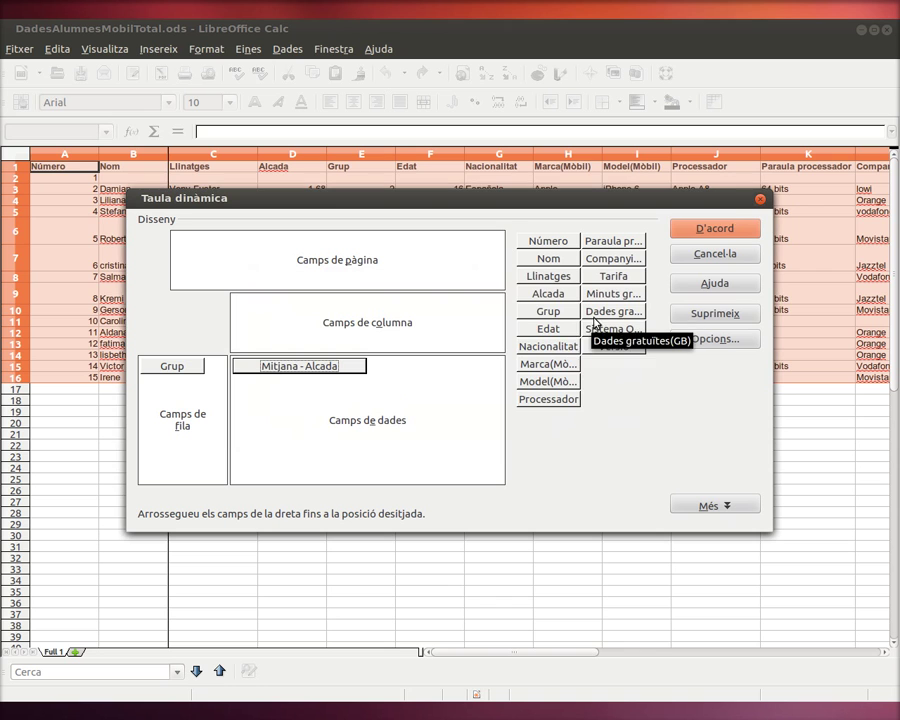
click(731, 231)
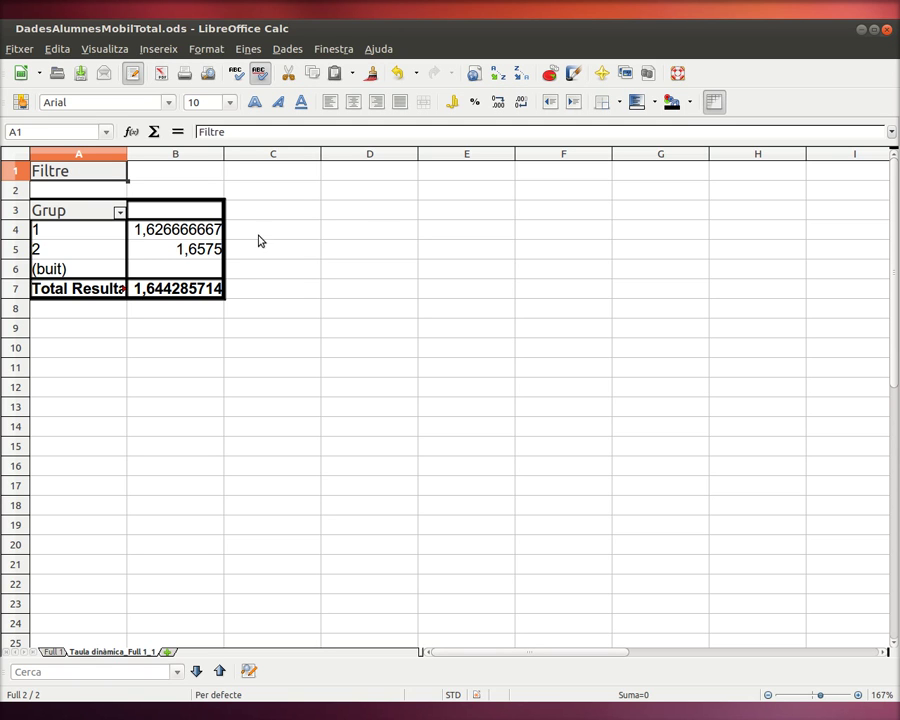
- Edit the pivot table's layout to add Nacionalitat as a column field
right_click(187, 237)
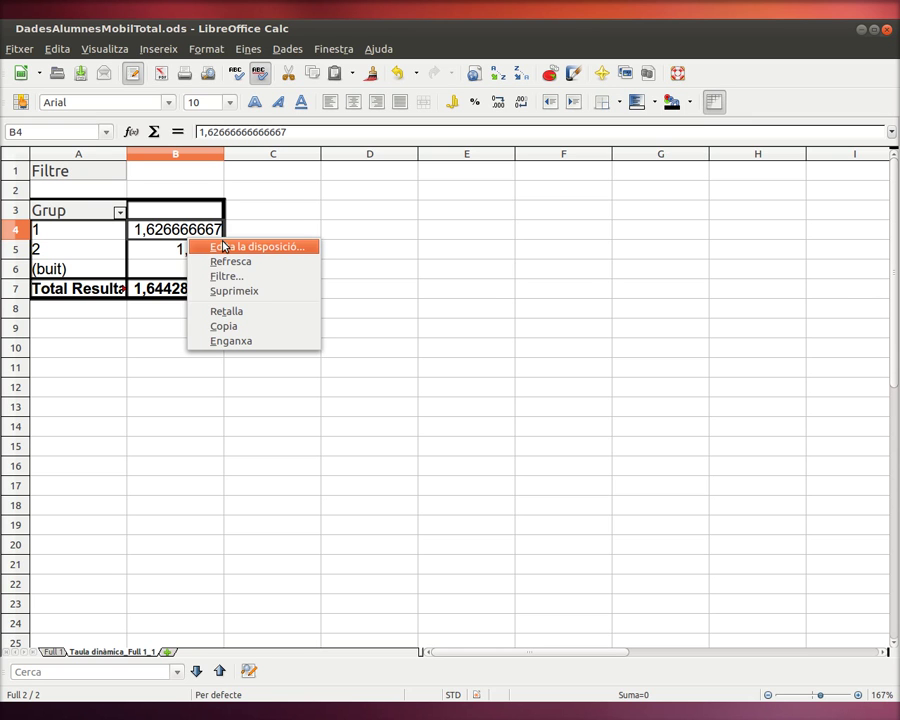
click(270, 252)
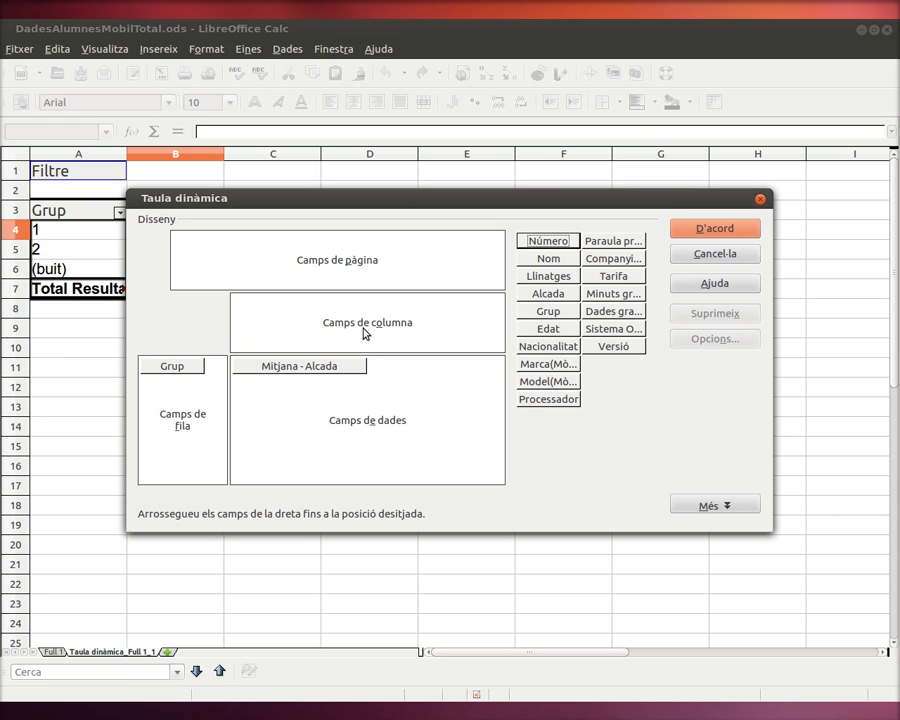
click(547, 347)
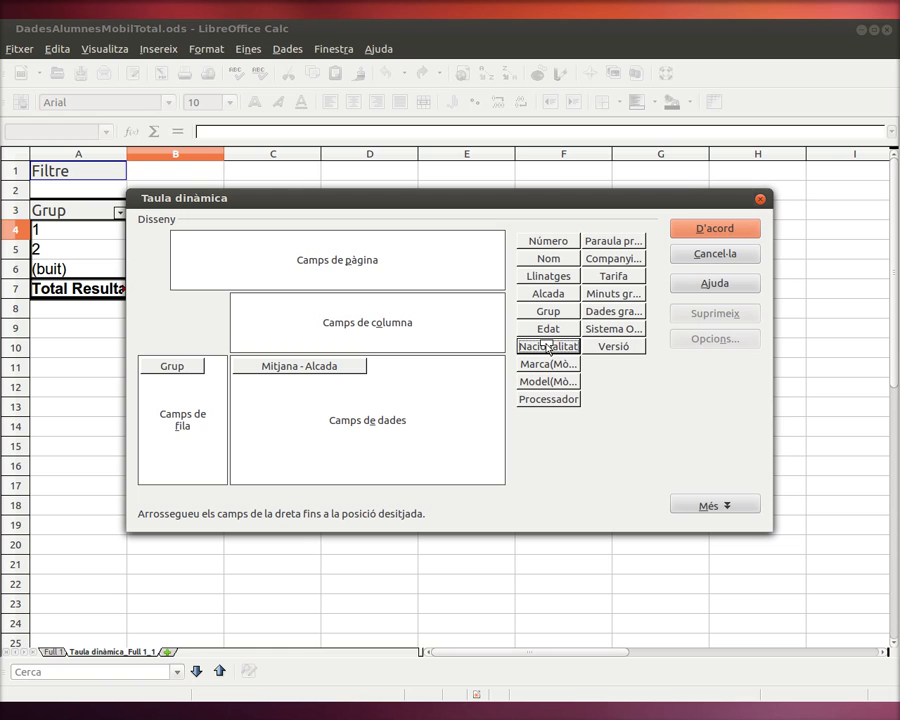
drag(547, 347, 331, 318)
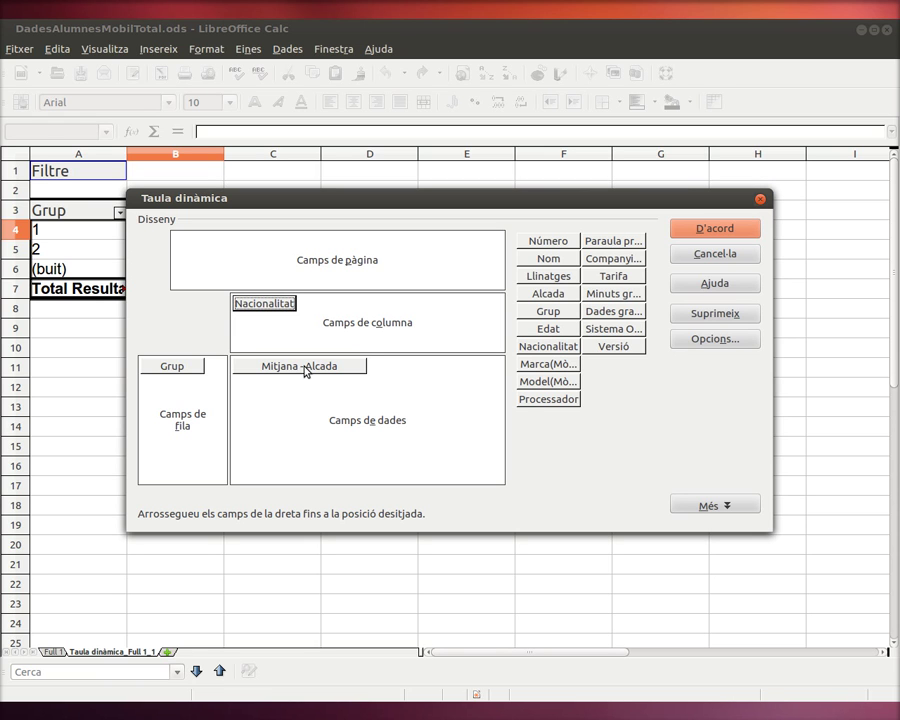
click(700, 232)
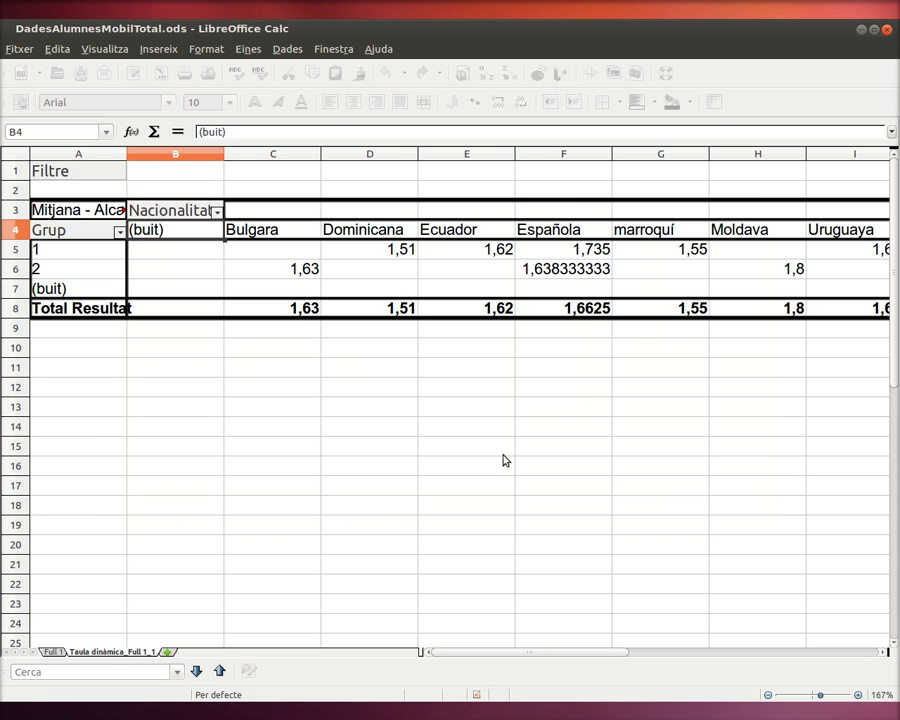
- Fit all column widths on the pivot table sheet to their contents
drag(474, 653, 416, 645)
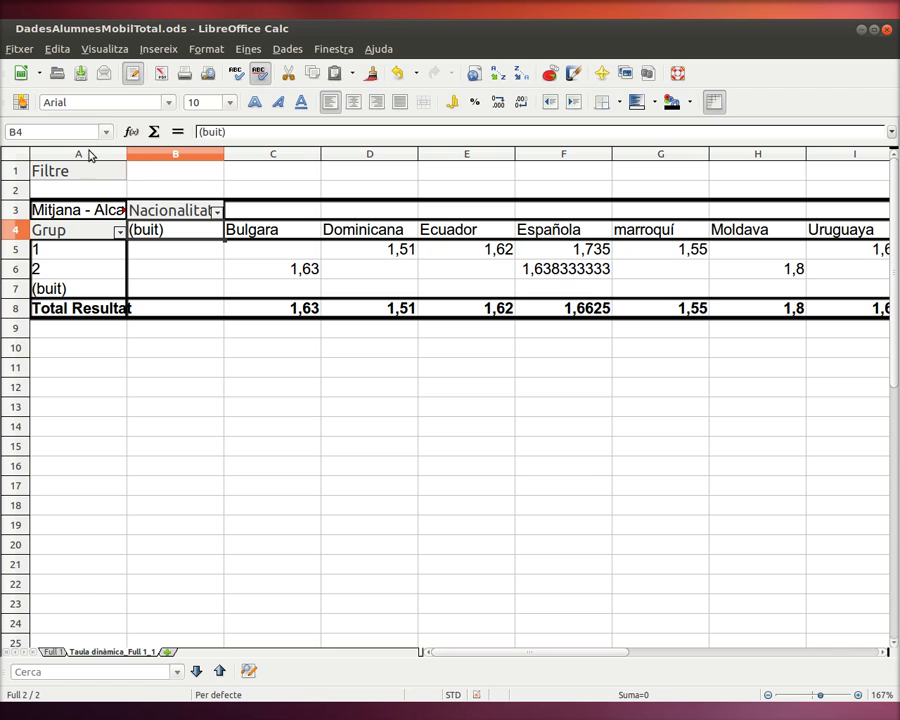
click(15, 154)
click(227, 155)
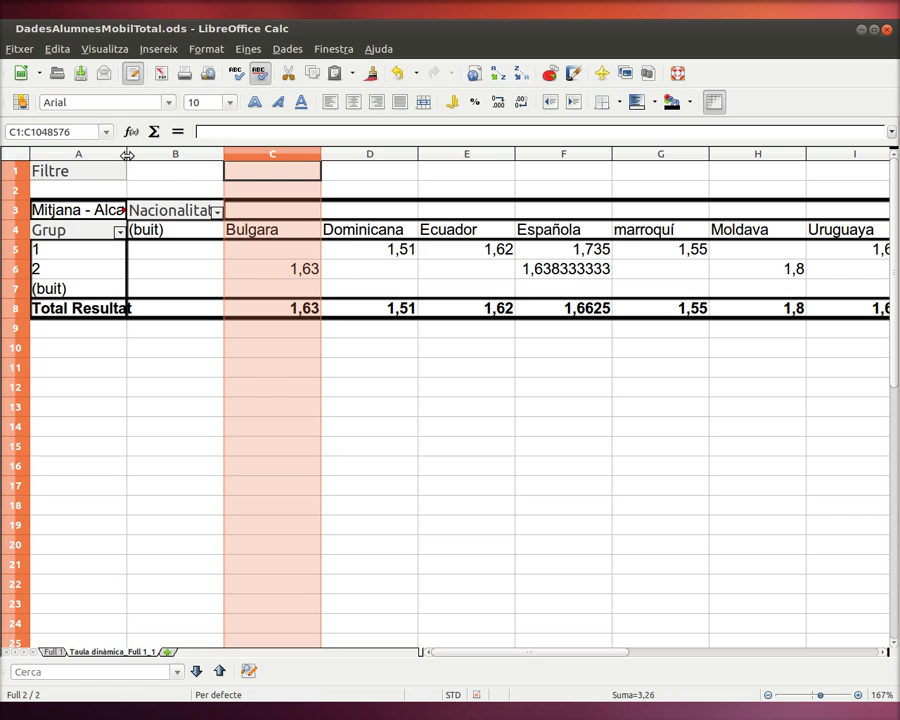
click(15, 154)
double_click(223, 154)
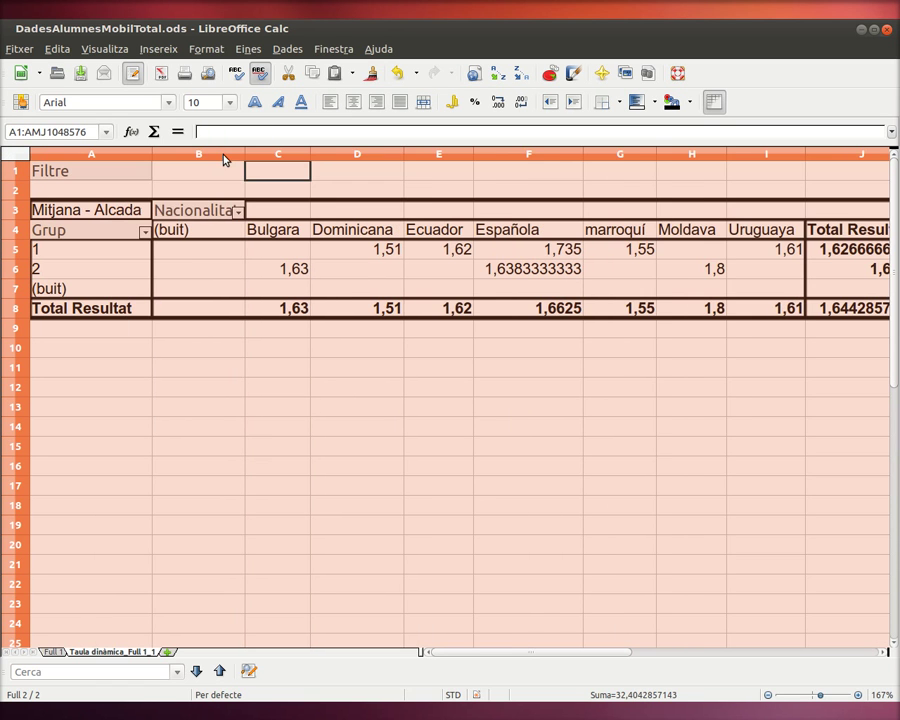
click(358, 505)
- Examine the average heights per nationality in the pivot table's total row, including Moldava and Dominicana
drag(506, 652, 543, 657)
drag(533, 658, 526, 658)
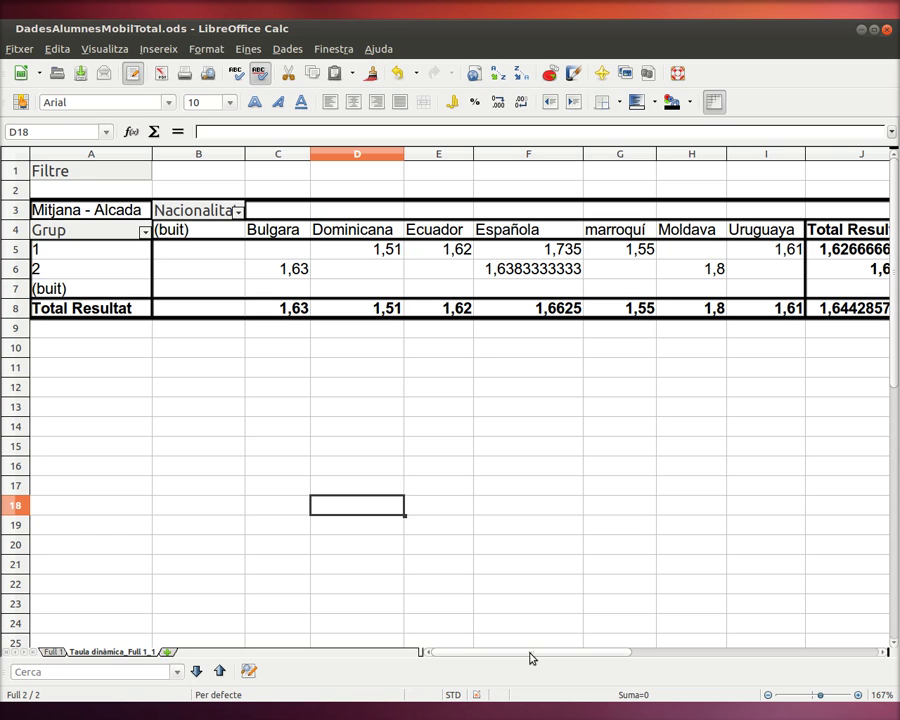
click(714, 312)
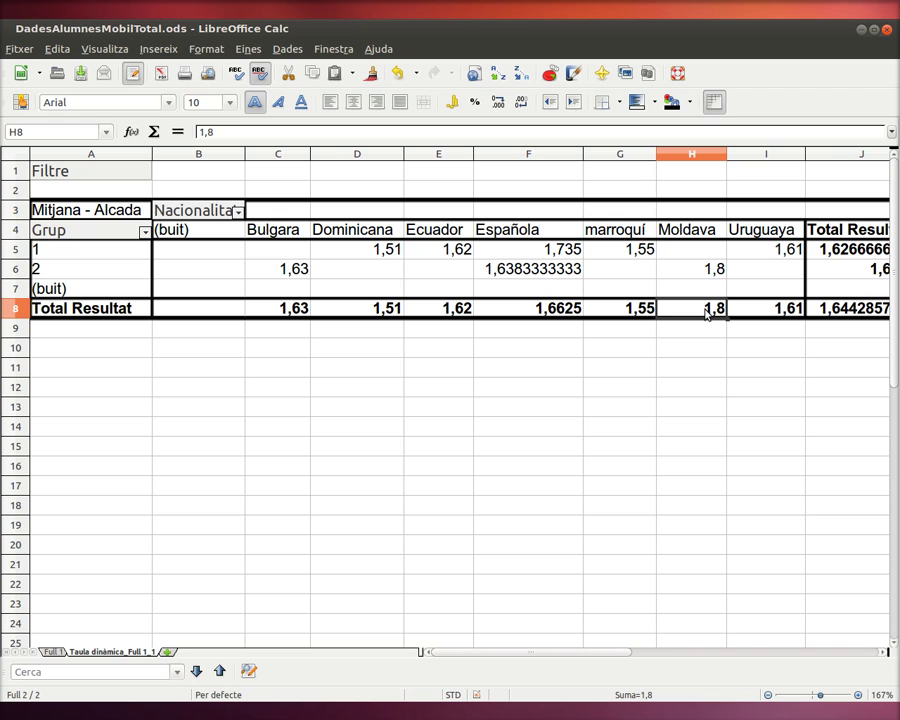
click(374, 317)
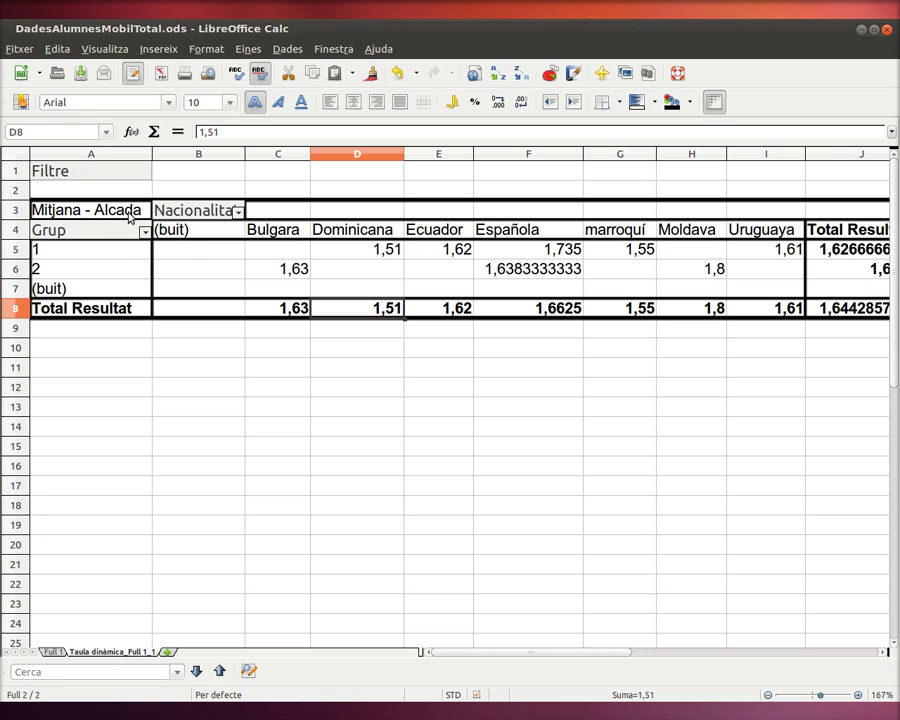
- Edit the pivot layout to replace the column field Nacionalitat with Marca(Mòbil) and remove Grup from the row fields
right_click(130, 213)
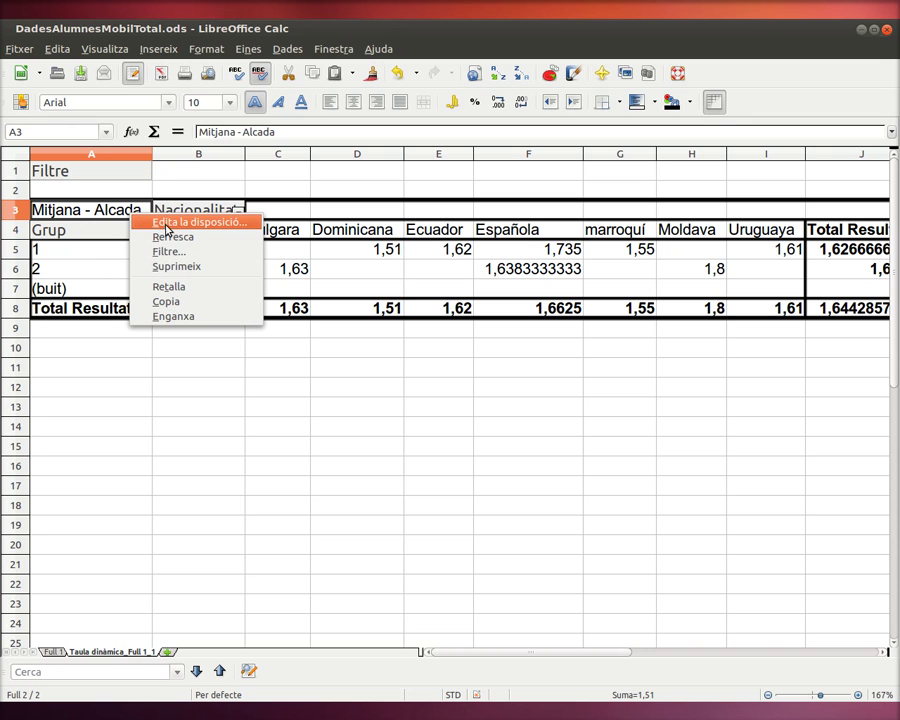
click(167, 224)
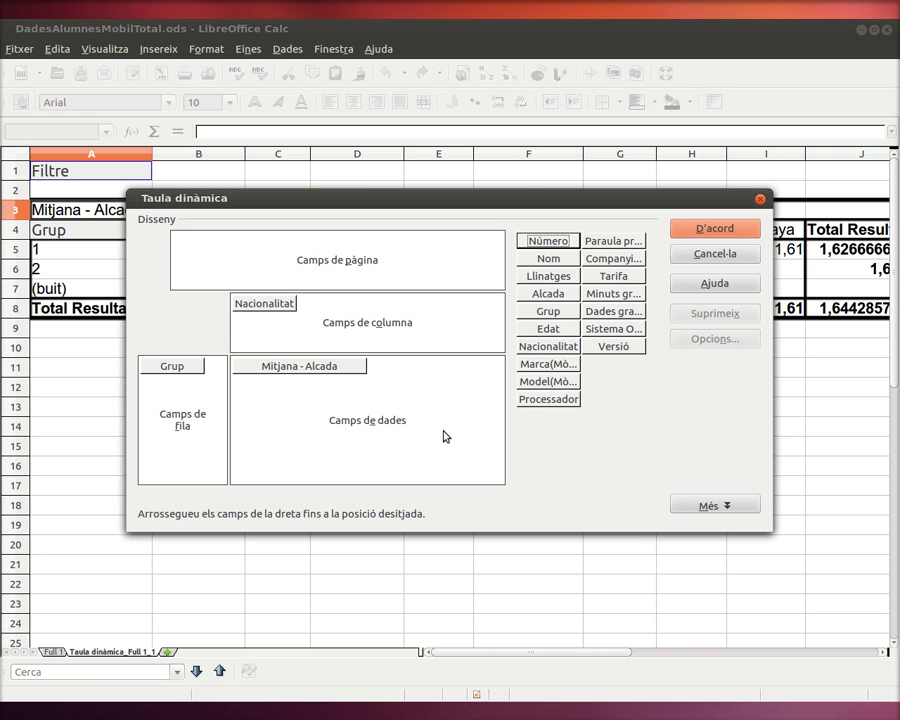
click(256, 303)
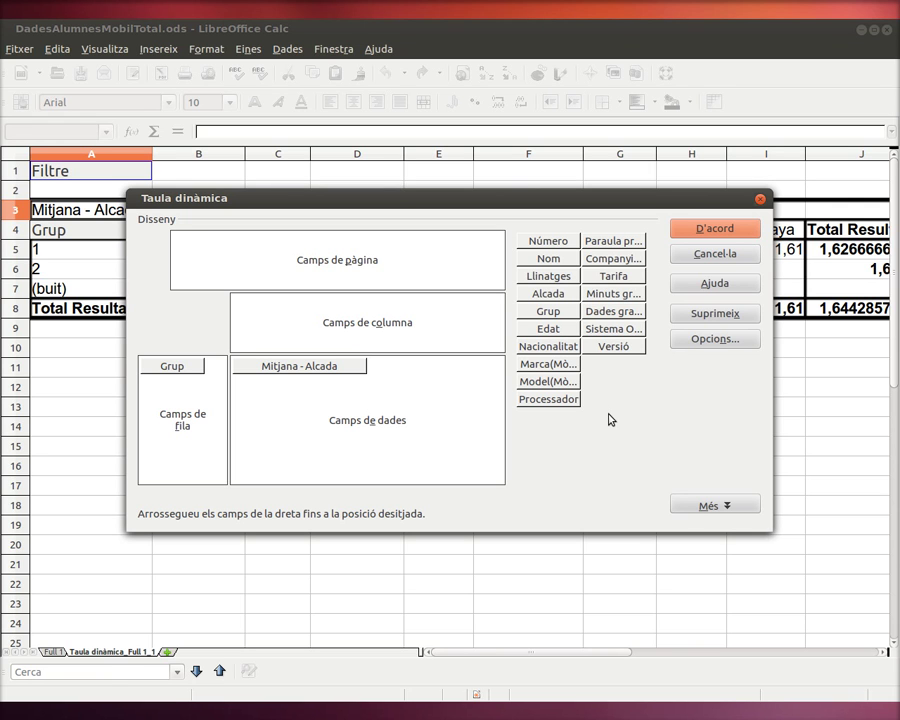
drag(563, 368, 316, 321)
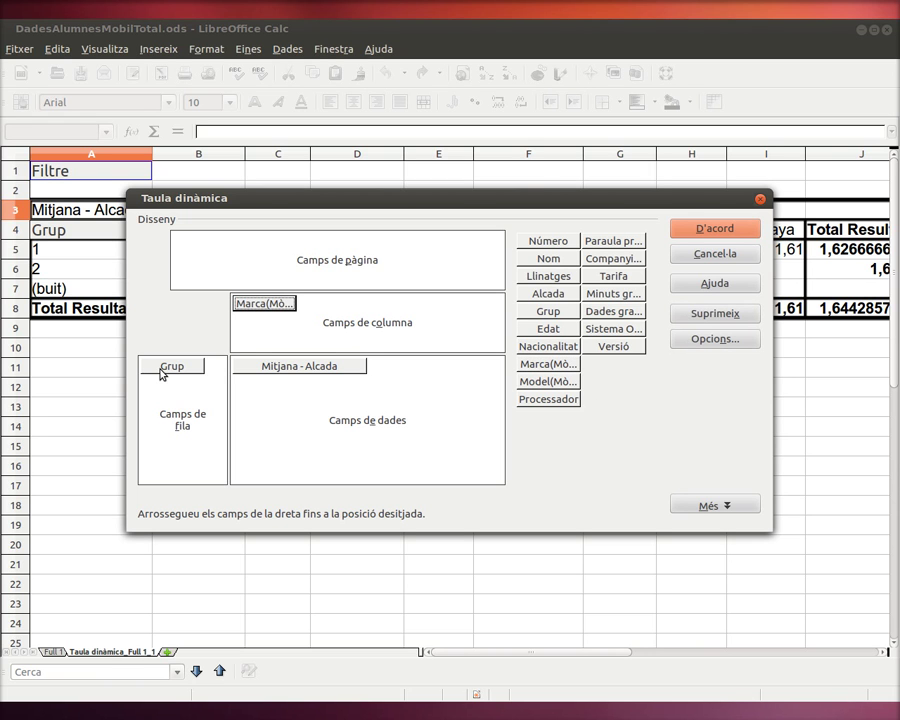
drag(162, 373, 536, 380)
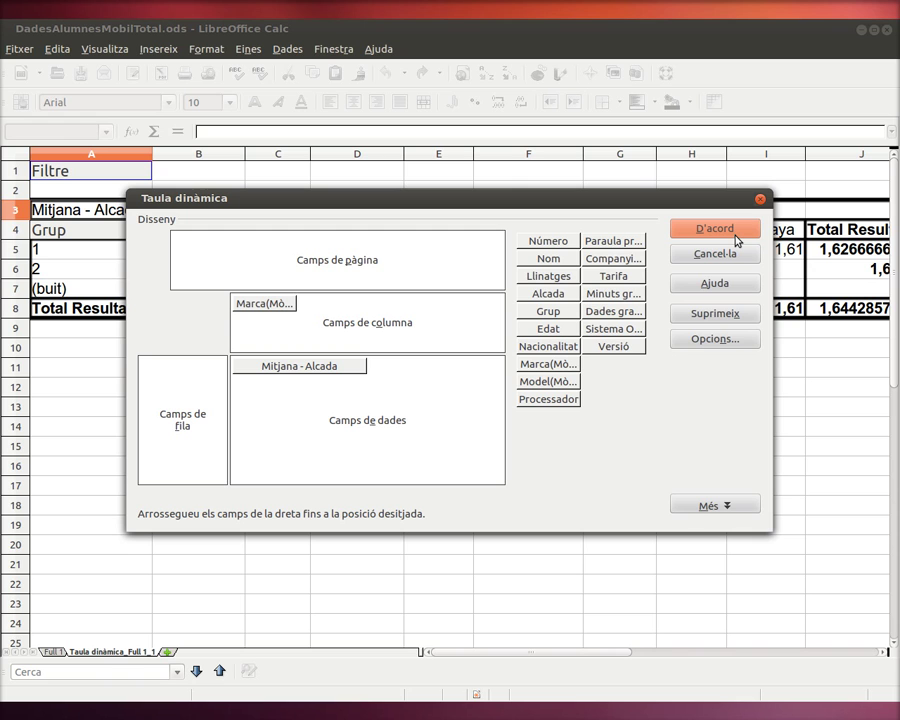
- Set the Alcada data field's function to Compta and apply the pivot table layout
click(319, 372)
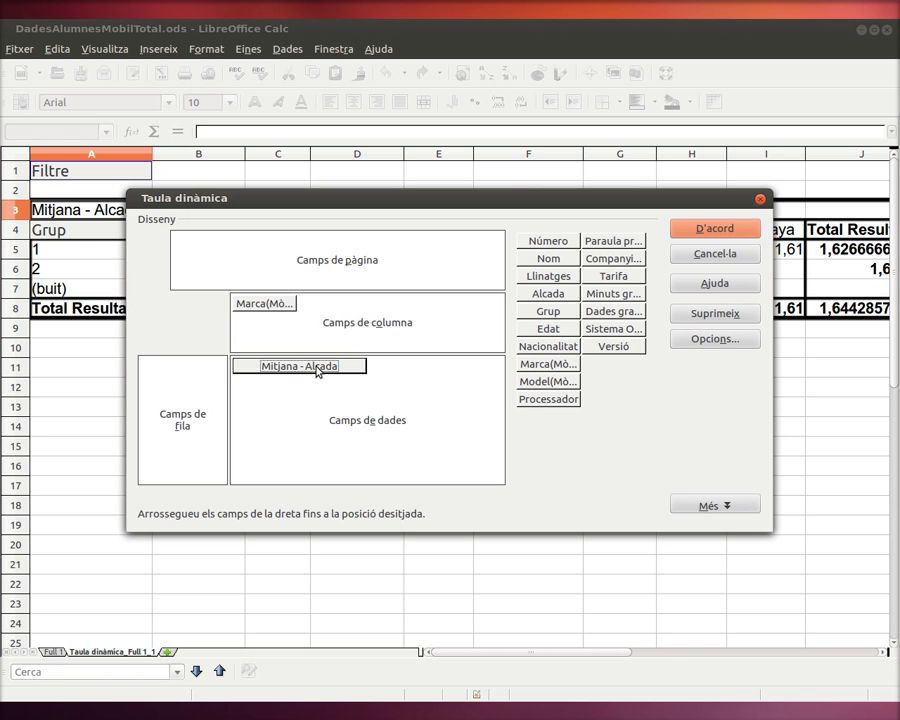
double_click(318, 370)
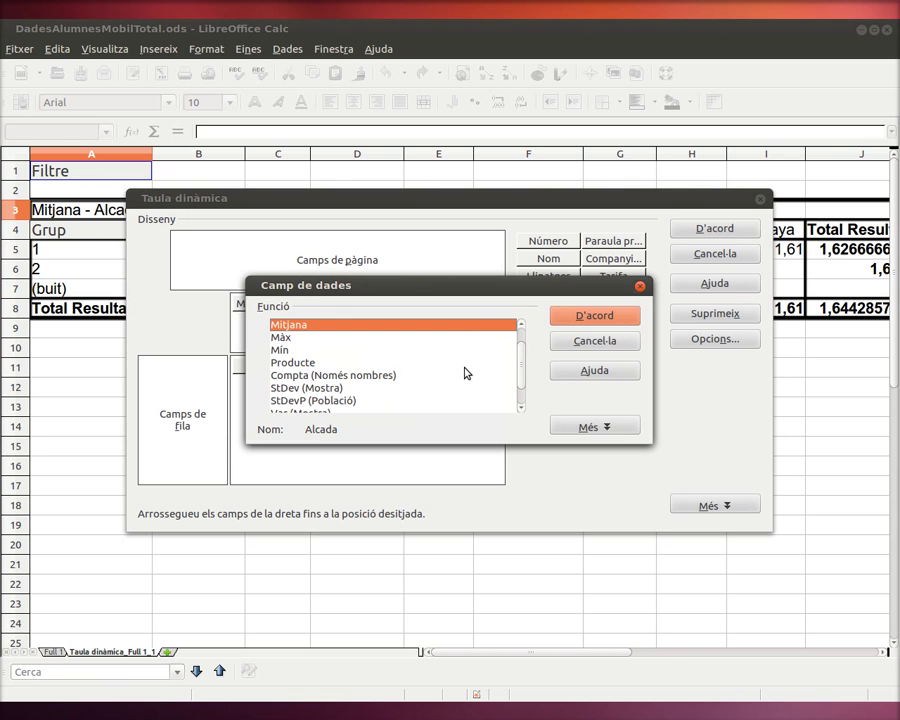
click(395, 375)
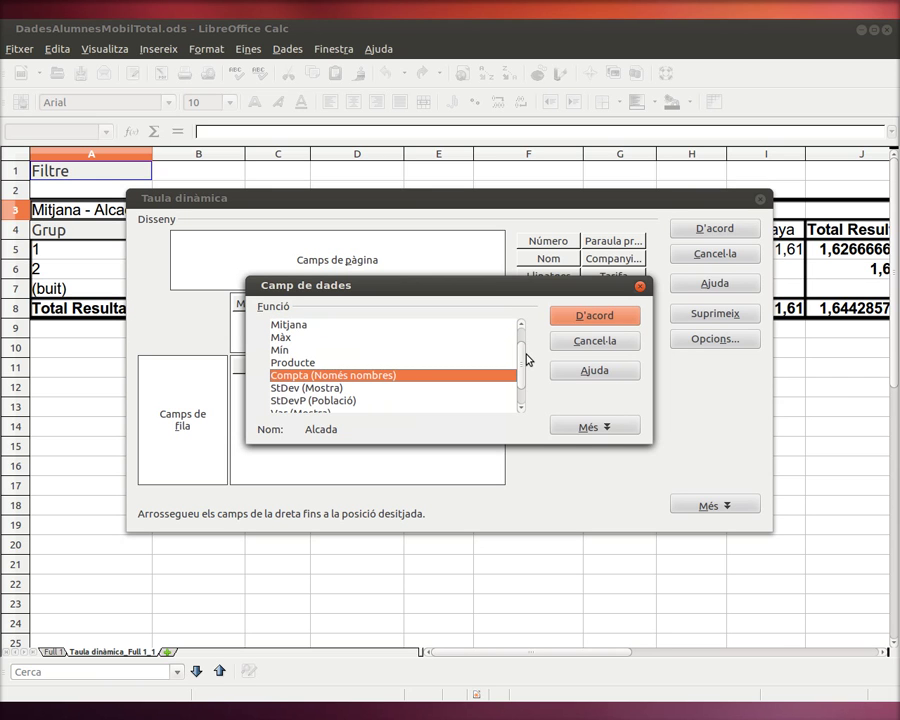
mouse_move(524, 360)
mouse_down()
mouse_move(530, 381)
mouse_move(526, 348)
mouse_up()
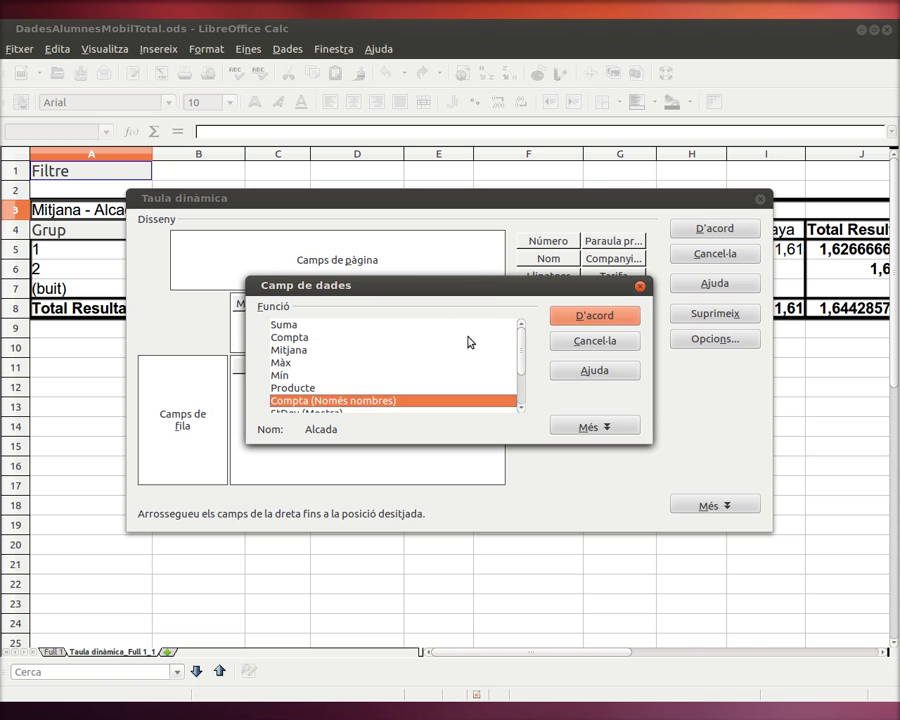
click(295, 340)
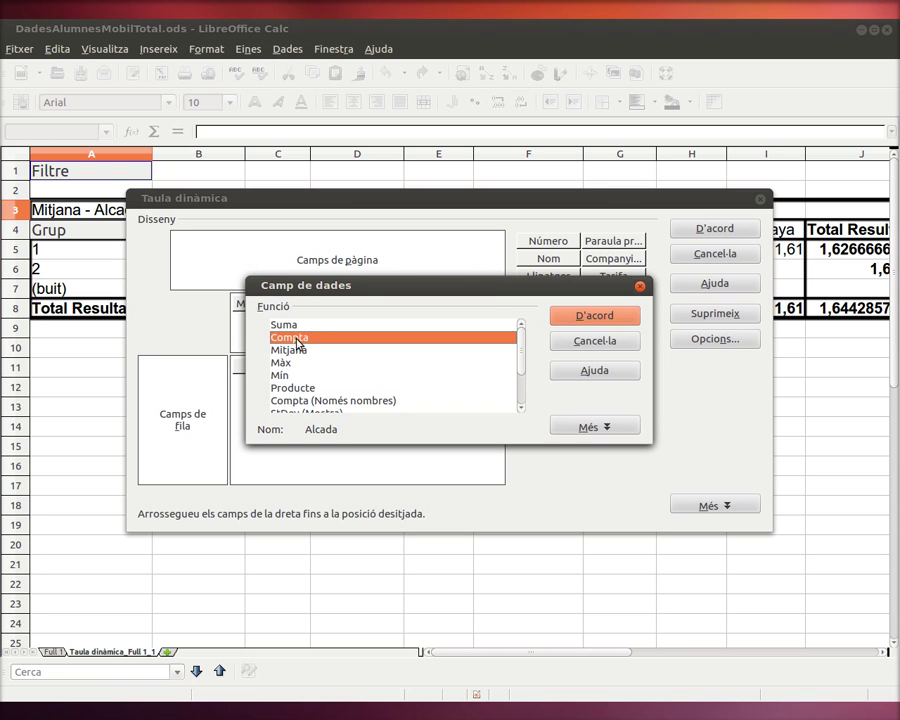
click(576, 318)
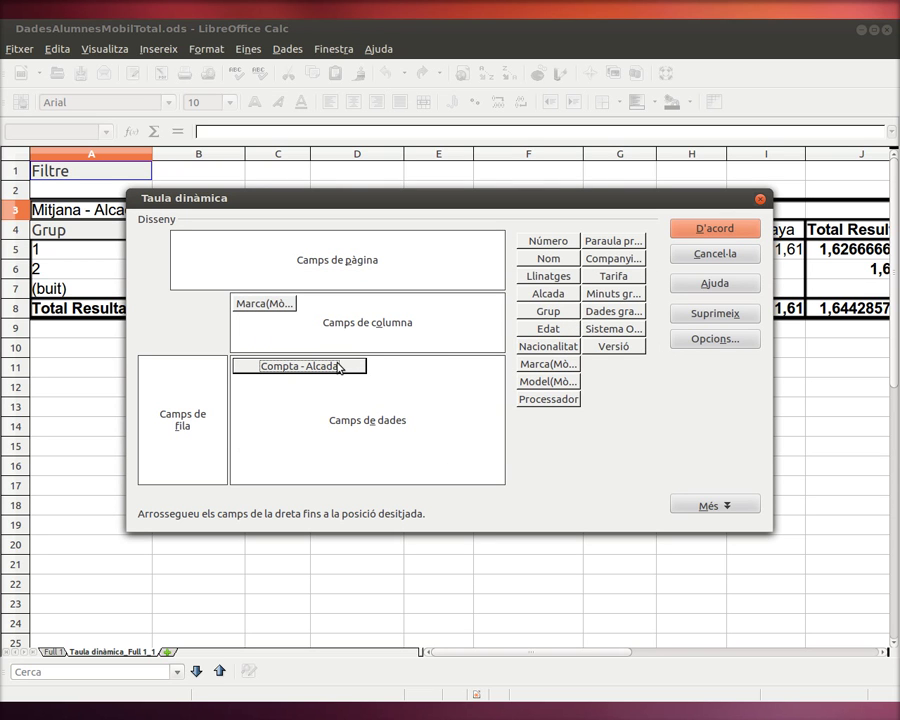
click(724, 236)
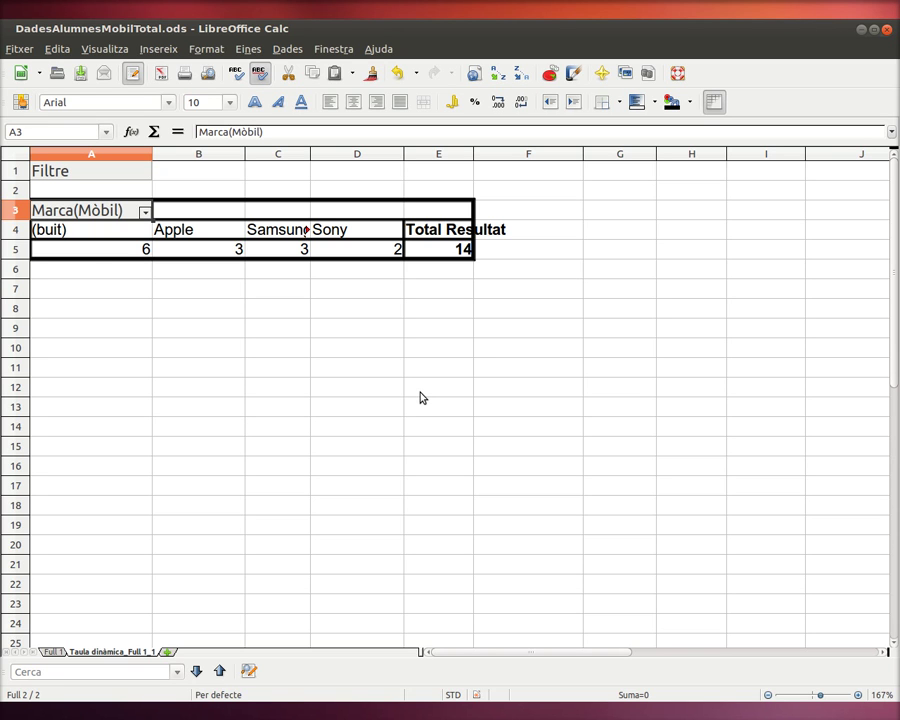
- Examine the student count for each mobile phone brand in row 5 of the pivot table
click(115, 252)
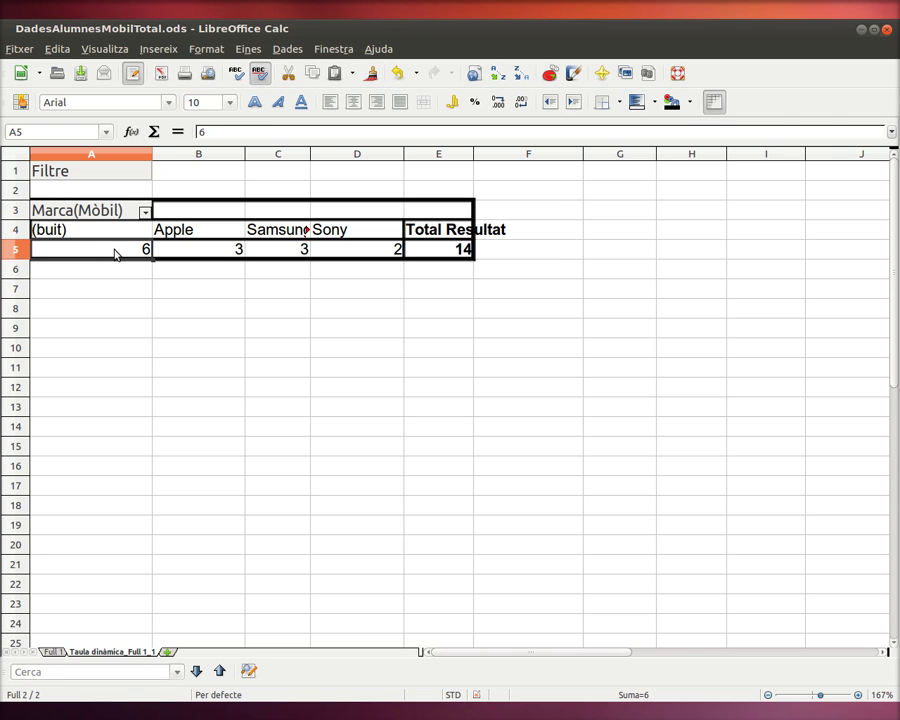
click(201, 250)
click(290, 250)
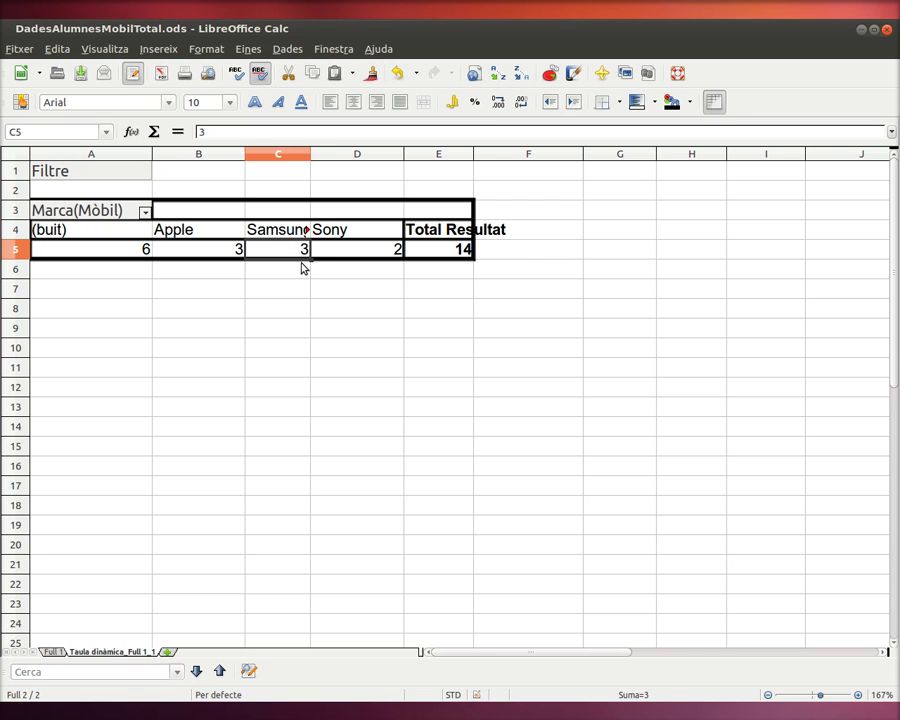
click(354, 253)
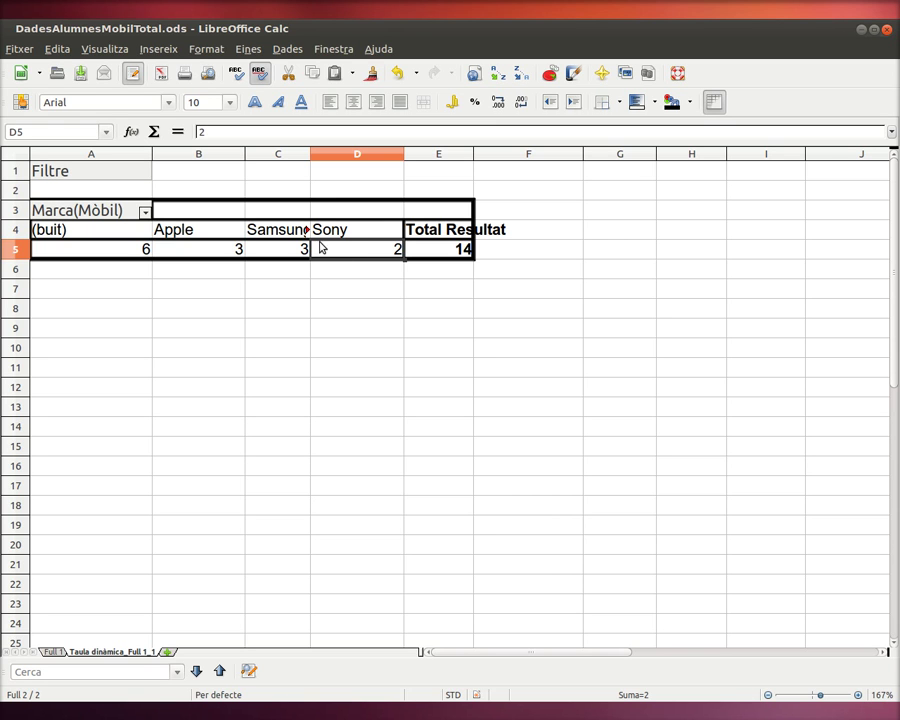
- Edit the pivot table's layout to add Sistema Operatiu as a row field
right_click(213, 210)
click(229, 219)
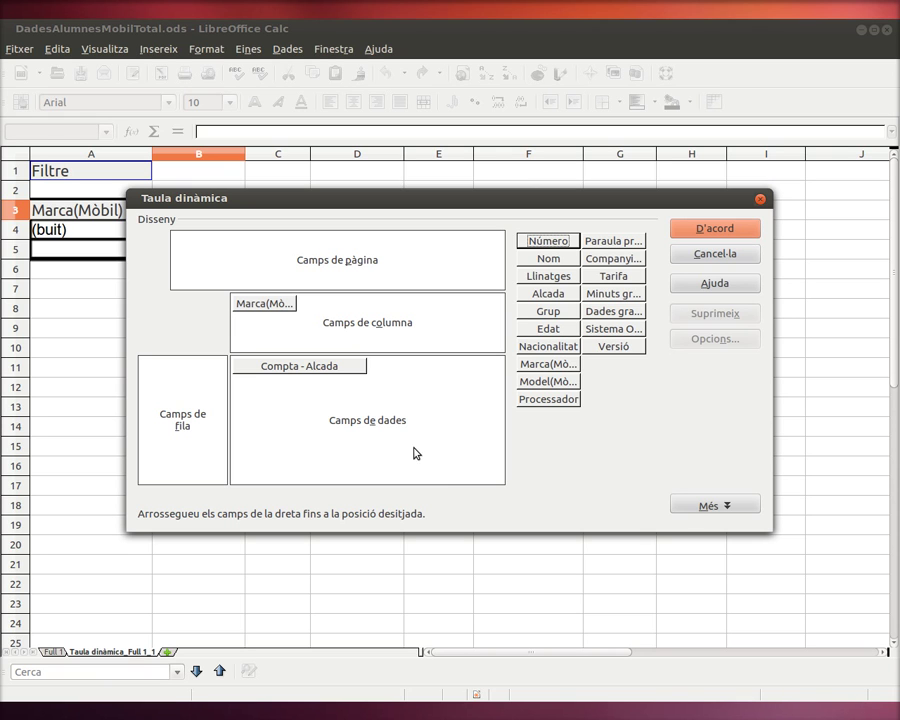
drag(621, 333, 167, 425)
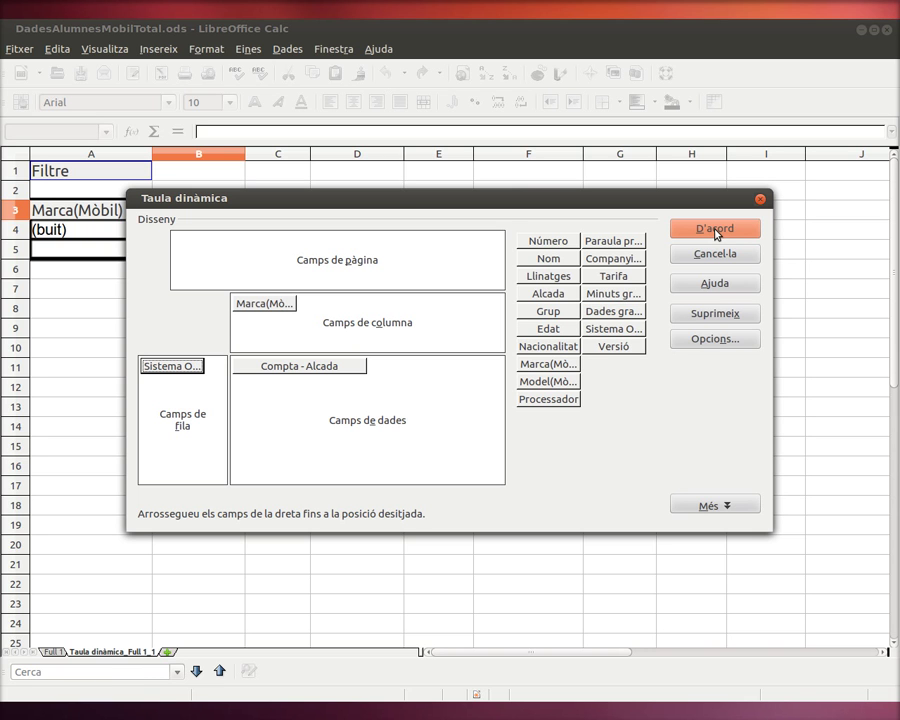
click(715, 232)
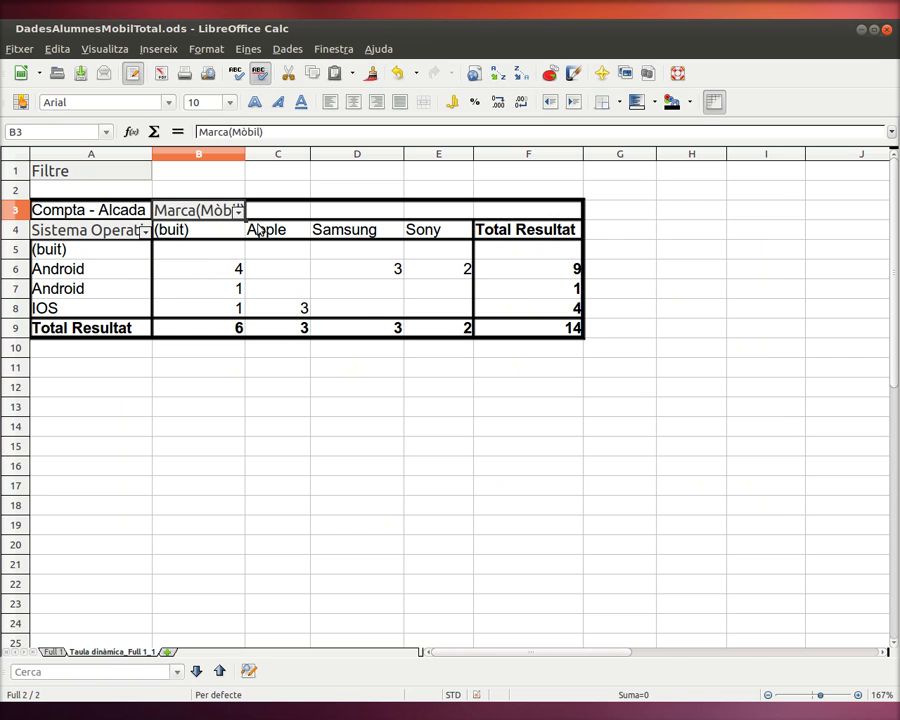
- Examine the IOS row and the total row across the phone brands in the pivot table
click(229, 330)
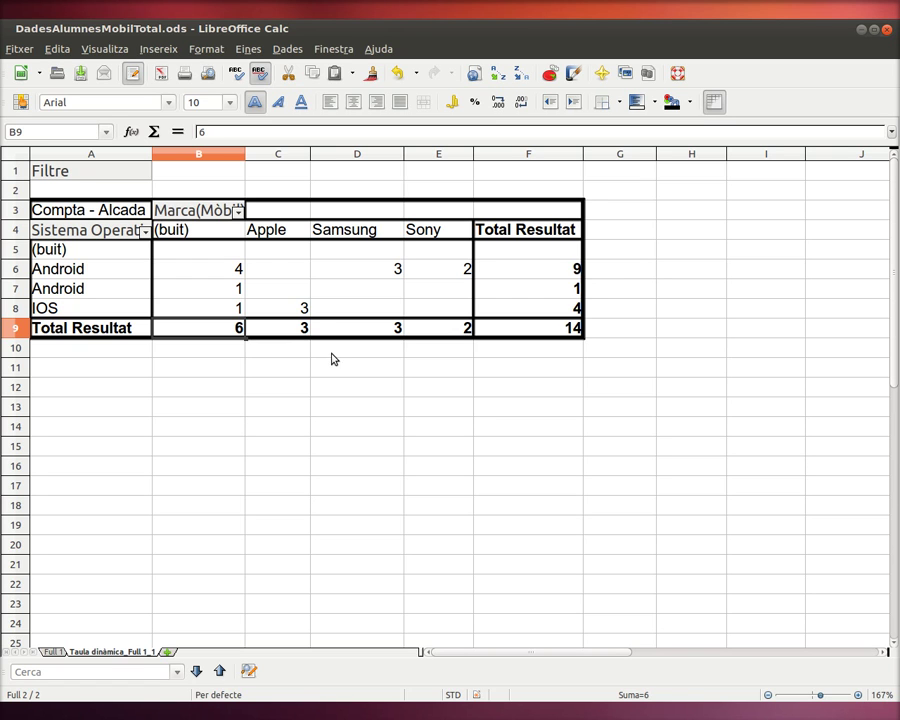
click(302, 314)
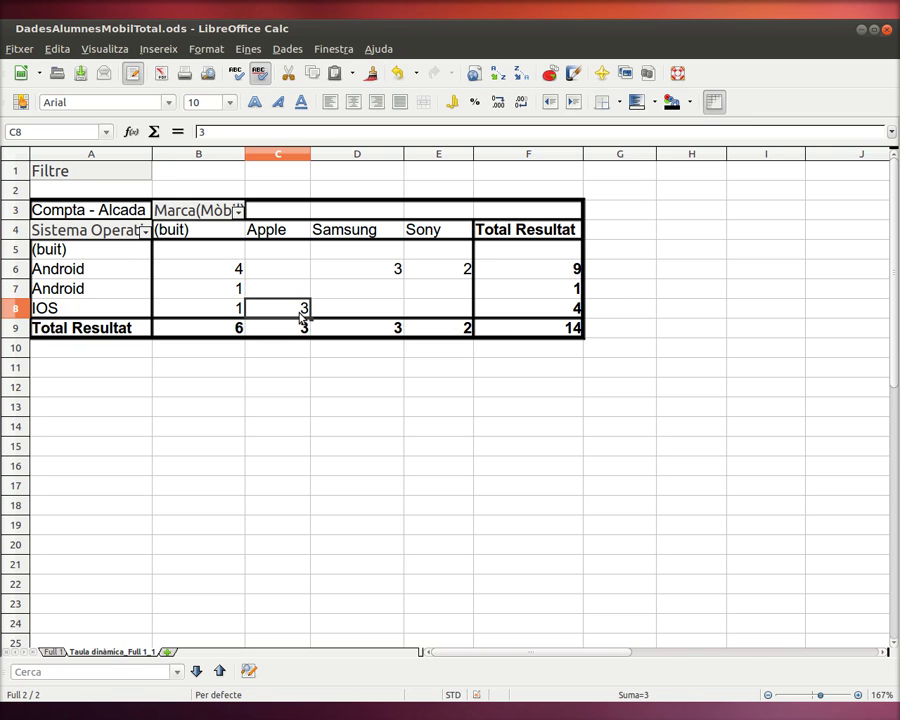
click(379, 314)
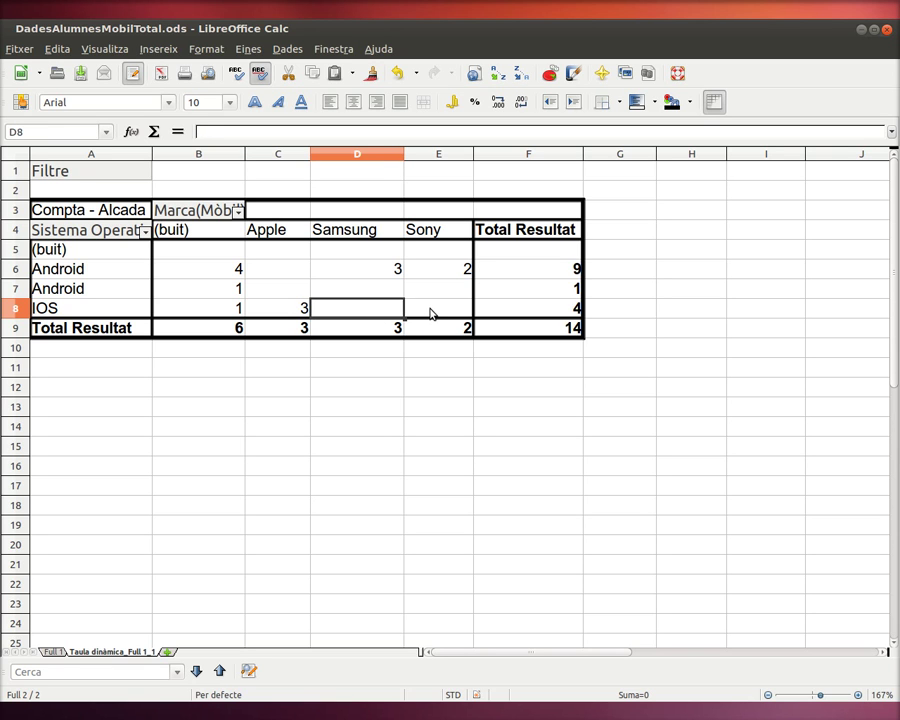
click(430, 313)
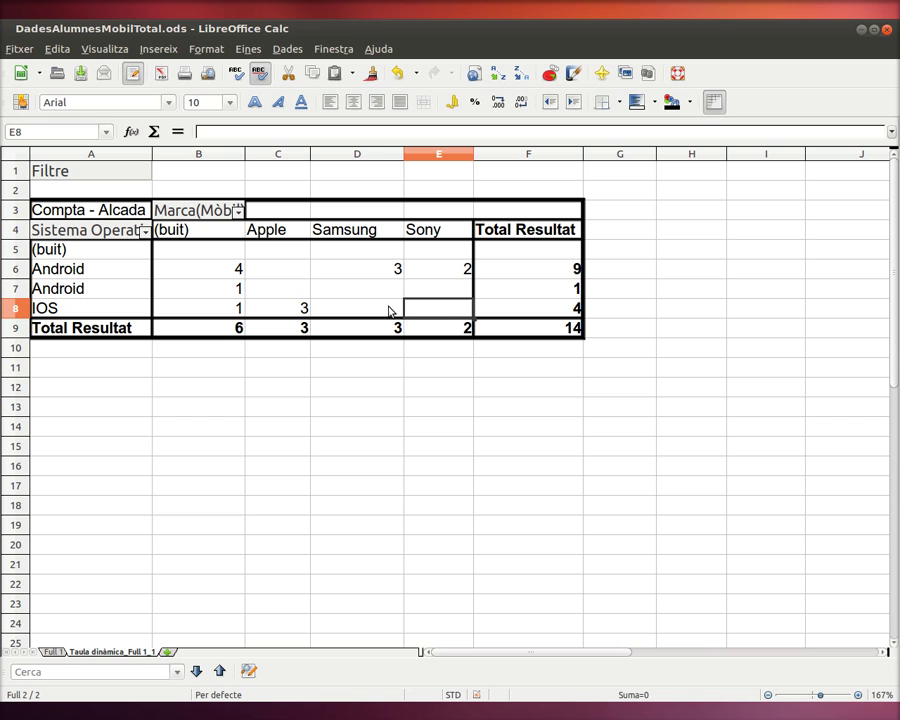
click(390, 311)
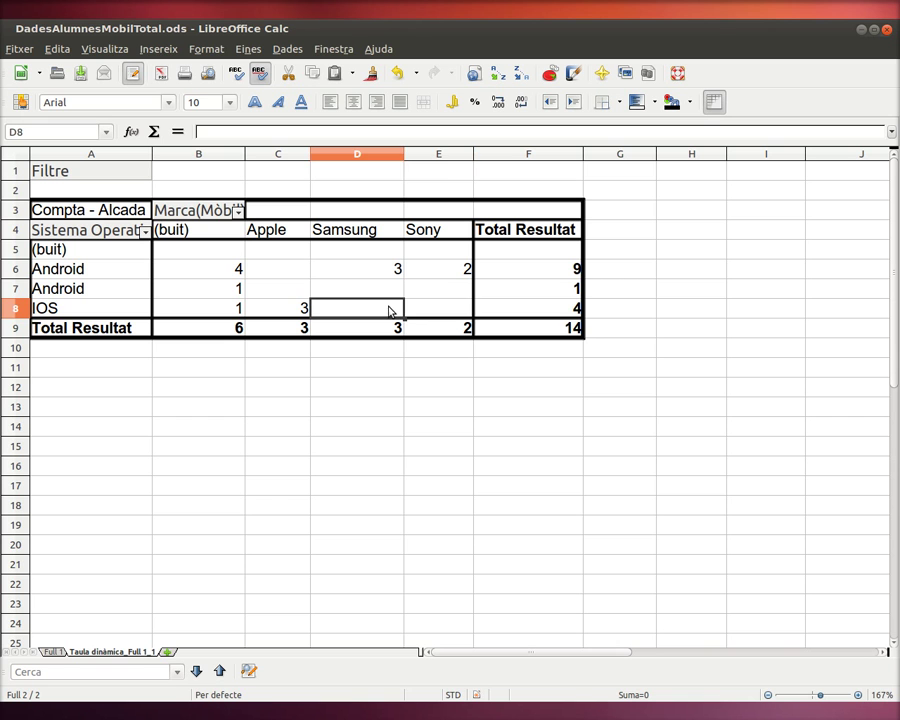
- Check the Sistema Operatiu column of the source data on sheet Full 1, and return to the pivot table sheet
click(48, 652)
mouse_move(476, 655)
mouse_down()
mouse_move(573, 653)
mouse_move(468, 660)
mouse_up()
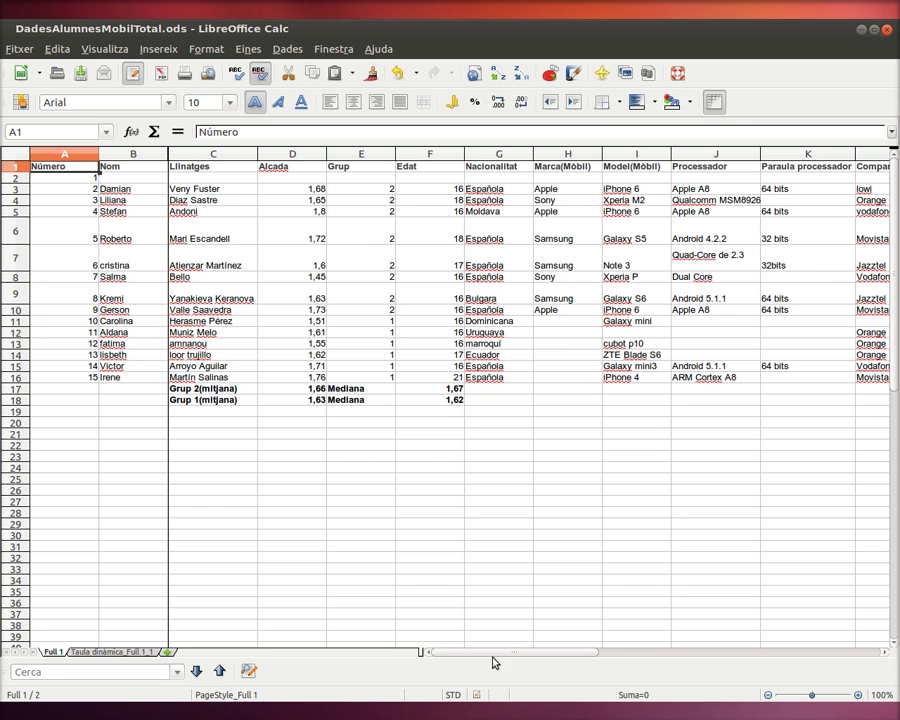
drag(496, 652, 645, 645)
drag(647, 645, 645, 641)
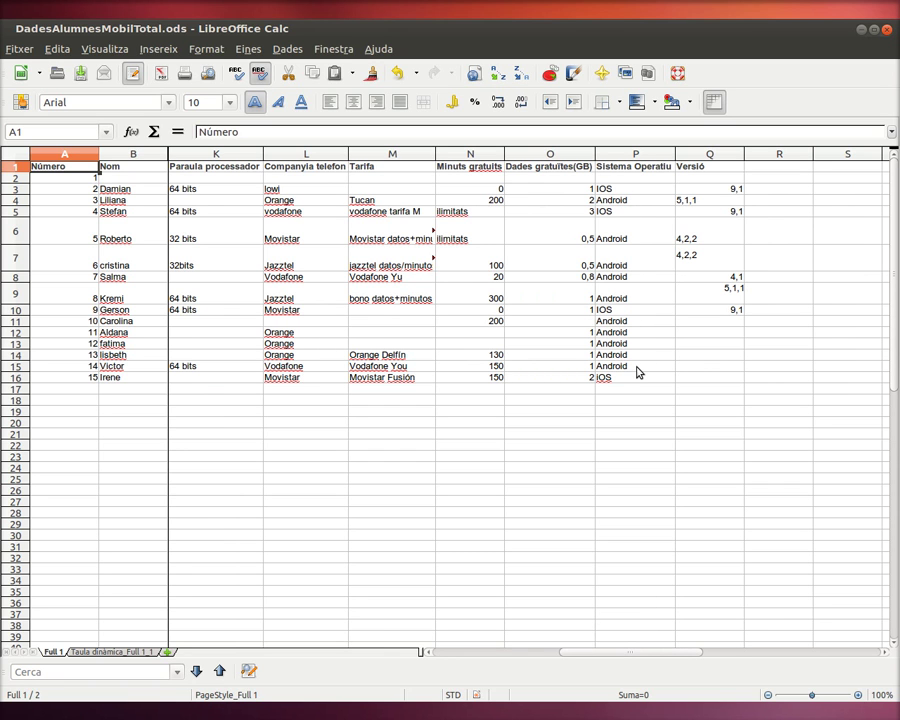
click(134, 655)
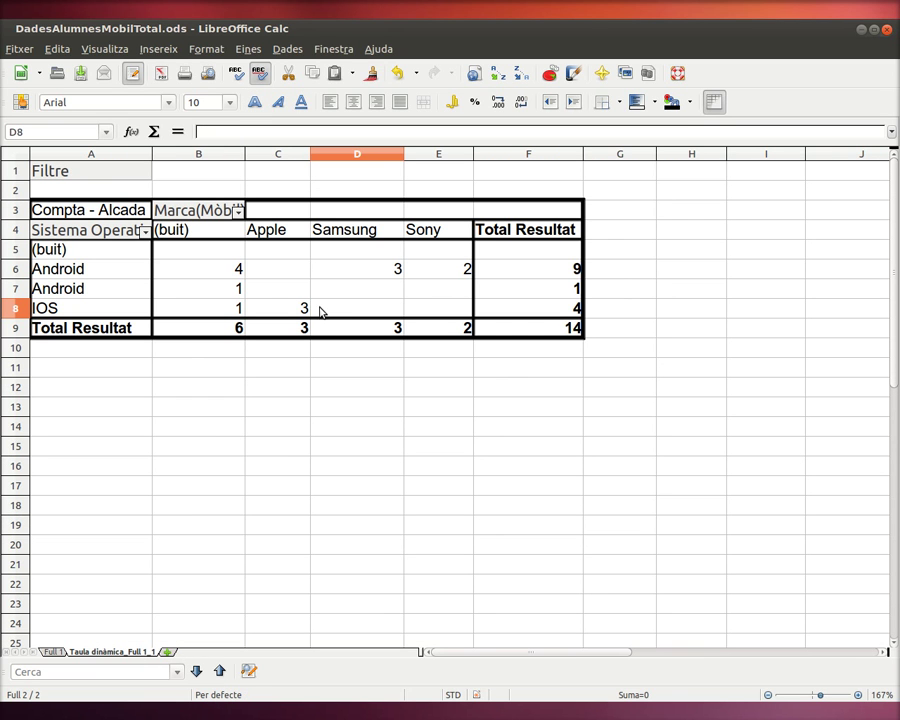
- Inspect the two separate Android row labels, and open the Android label's detail options without applying any
click(187, 276)
click(77, 293)
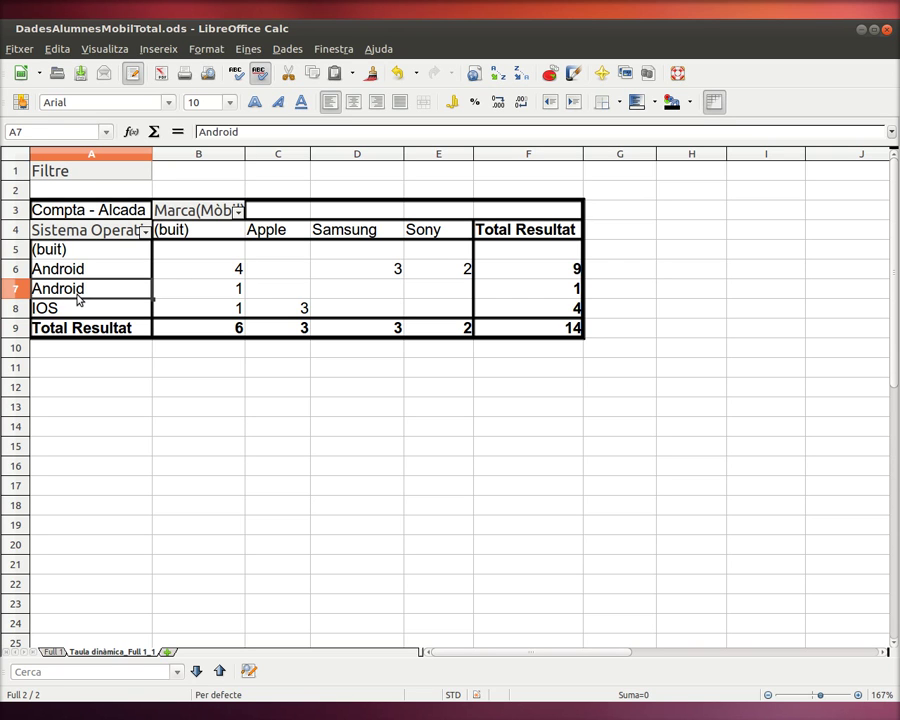
click(76, 277)
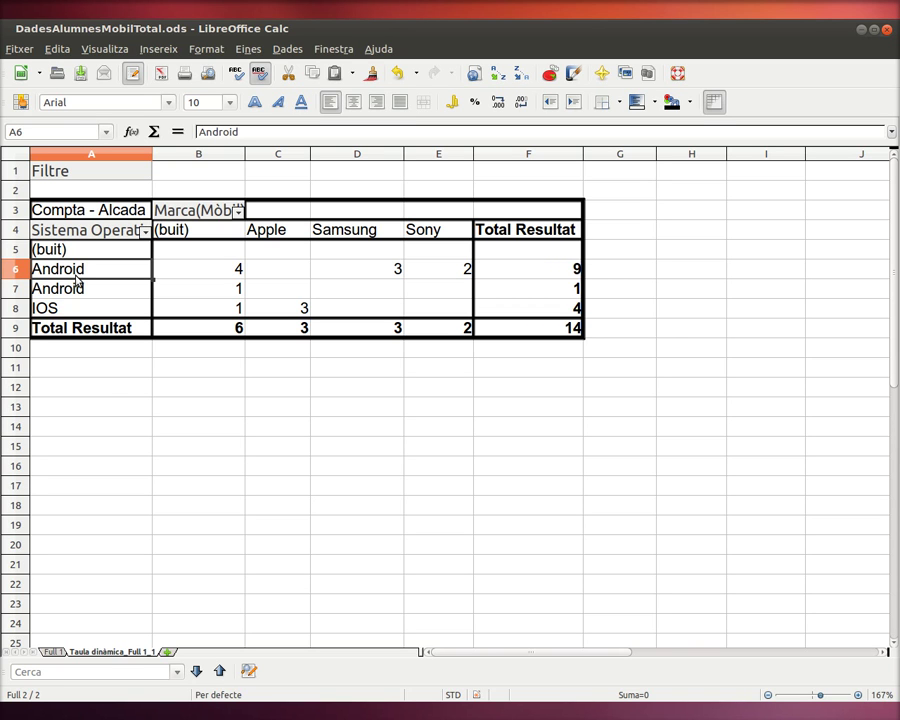
double_click(92, 272)
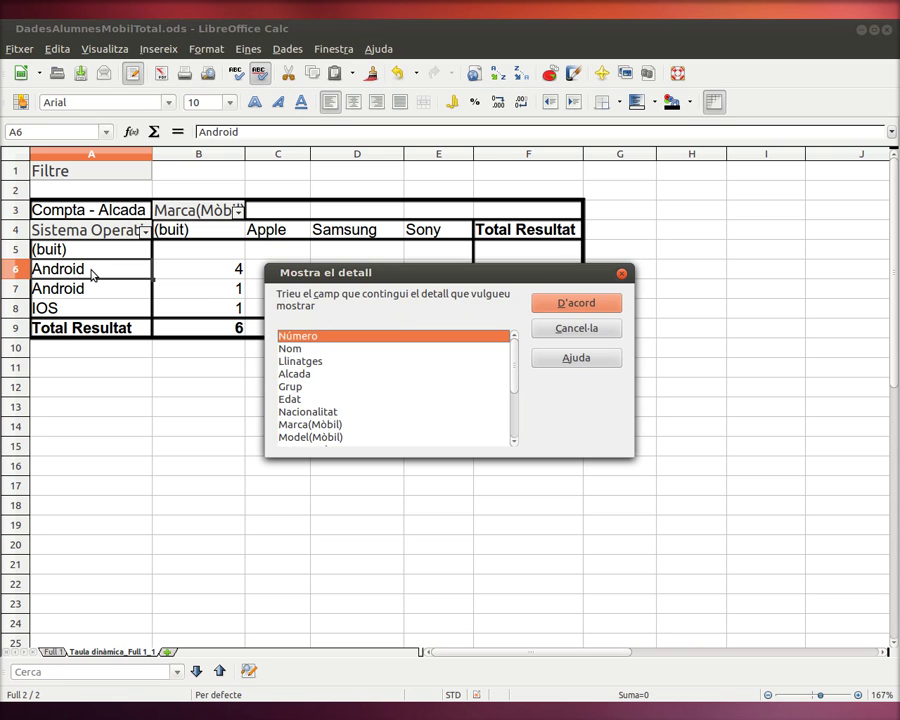
click(569, 330)
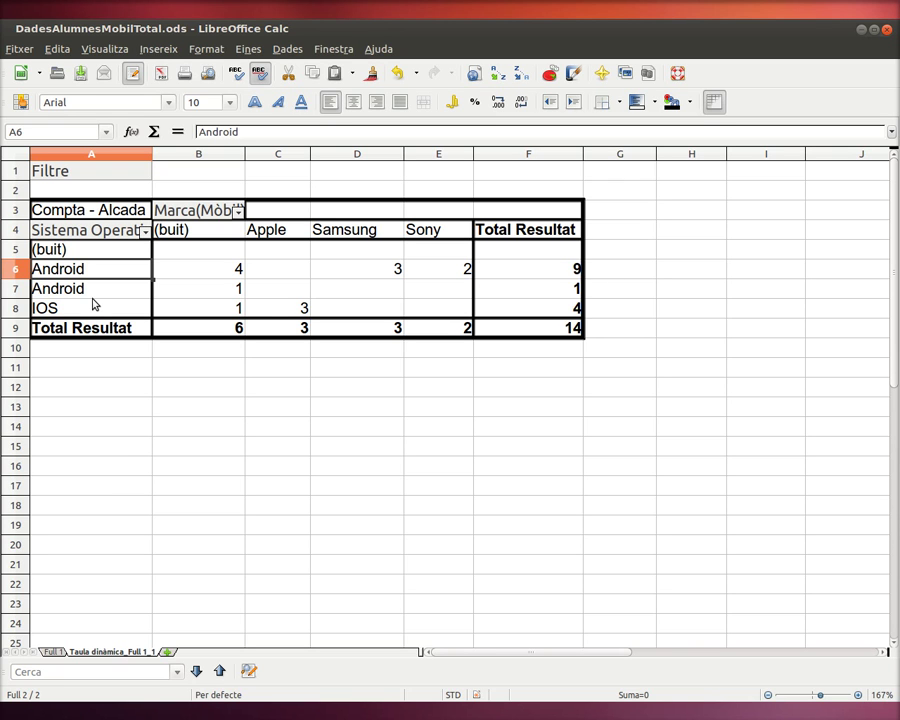
- Edit the pivot layout to replace the column field Marca(Mòbil) with Nom
right_click(112, 254)
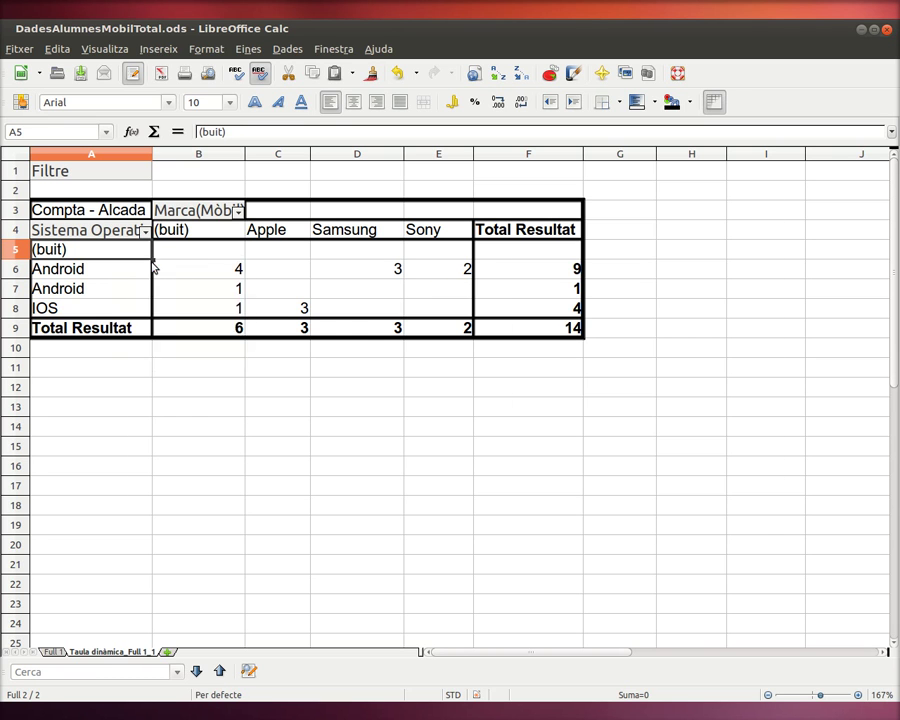
click(153, 264)
drag(270, 305, 362, 321)
click(724, 234)
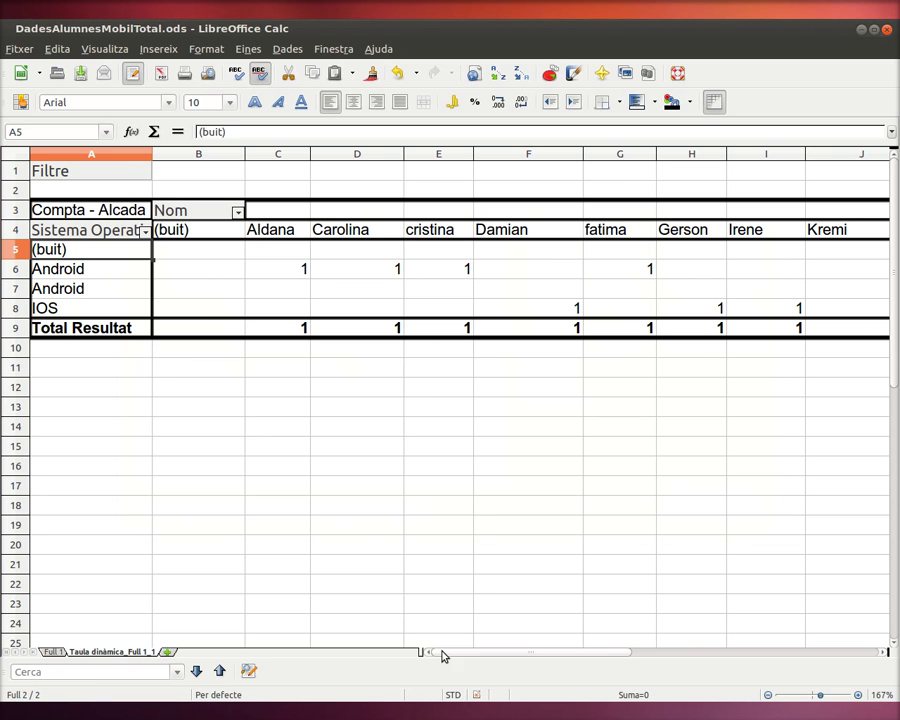
- Find which student is counted in the second Android row of the pivot table
click(83, 290)
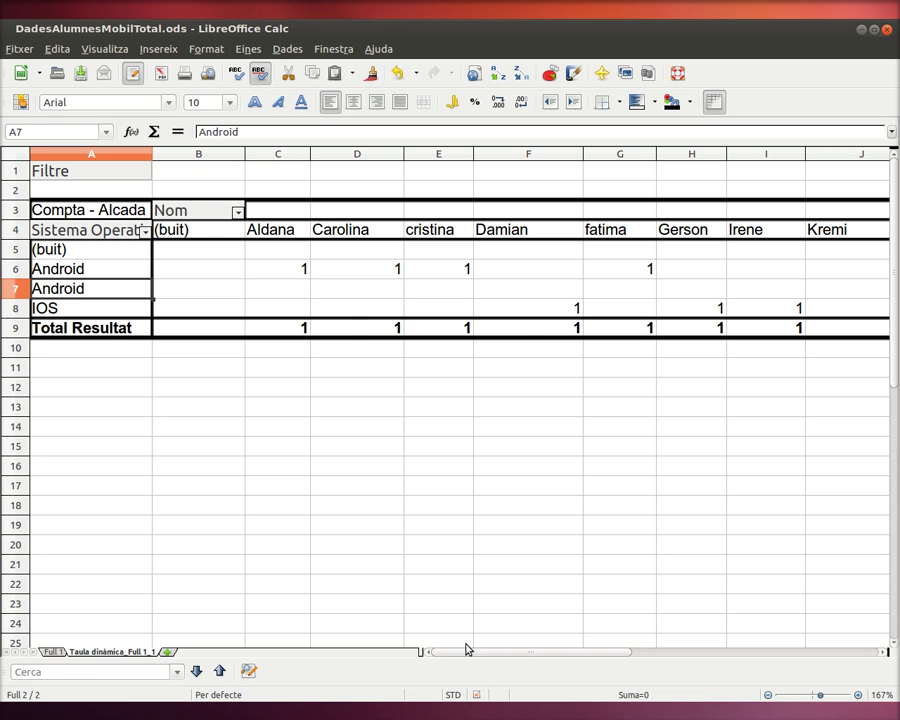
drag(472, 653, 588, 652)
click(639, 292)
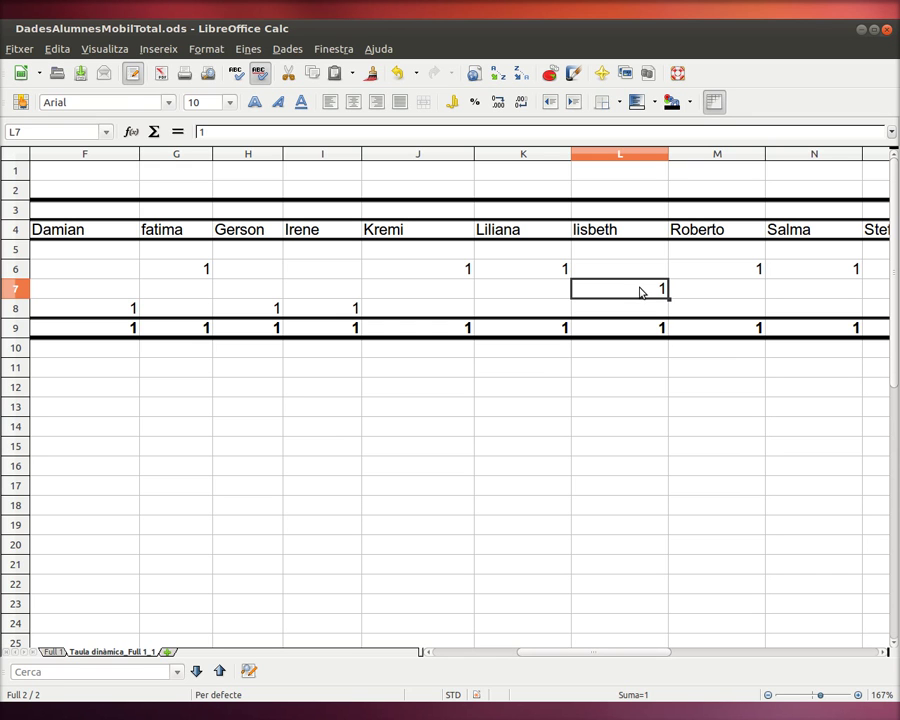
- Locate the Sistema Operatiu cell P14 of the student counted in the second Android row on sheet Full 1
click(52, 651)
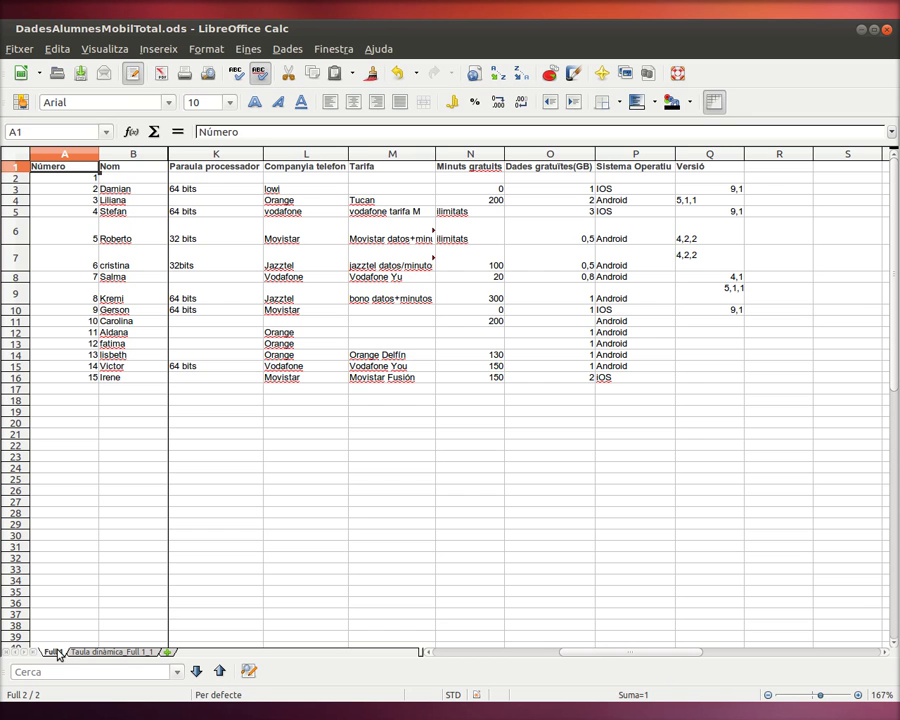
click(254, 357)
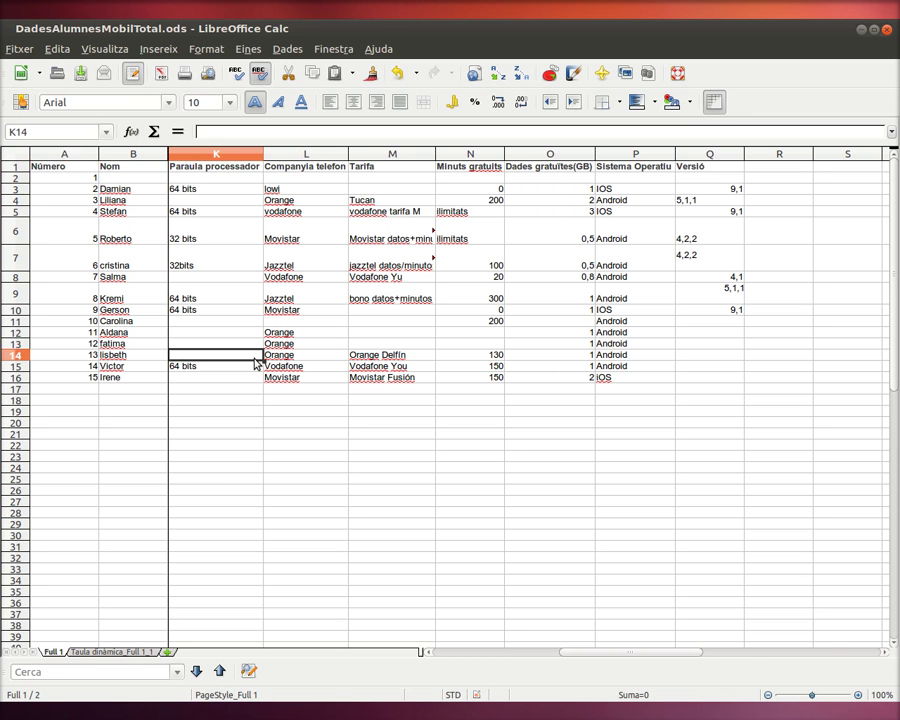
key(Right)
key(Right)
key(Right)
key(Right)
key(Right)
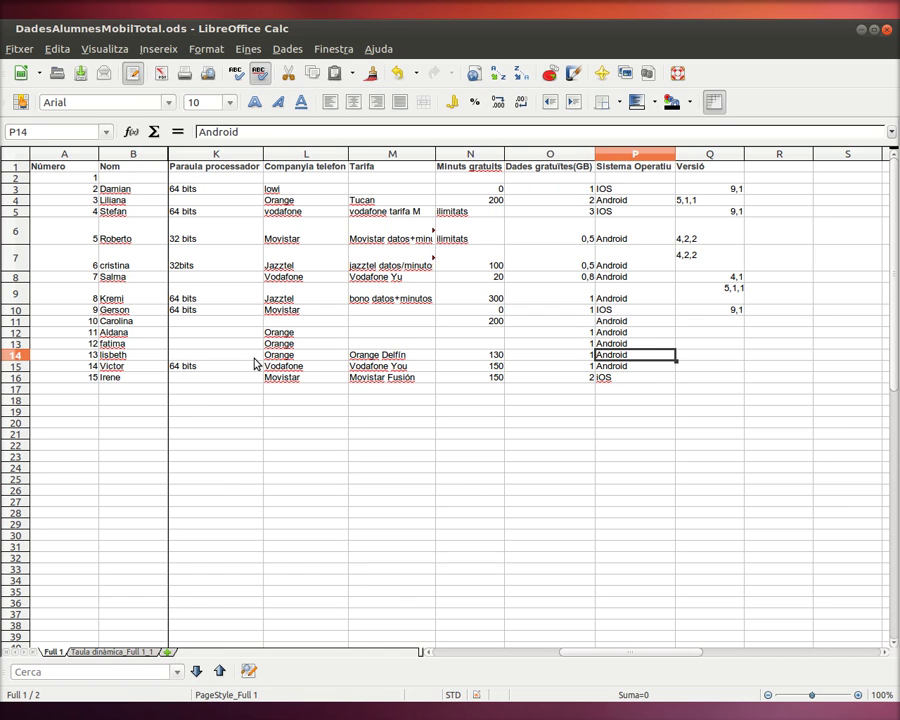
- Compare the Android entries in P13 and P14 and remove the trailing space from the one in P14
double_click(642, 354)
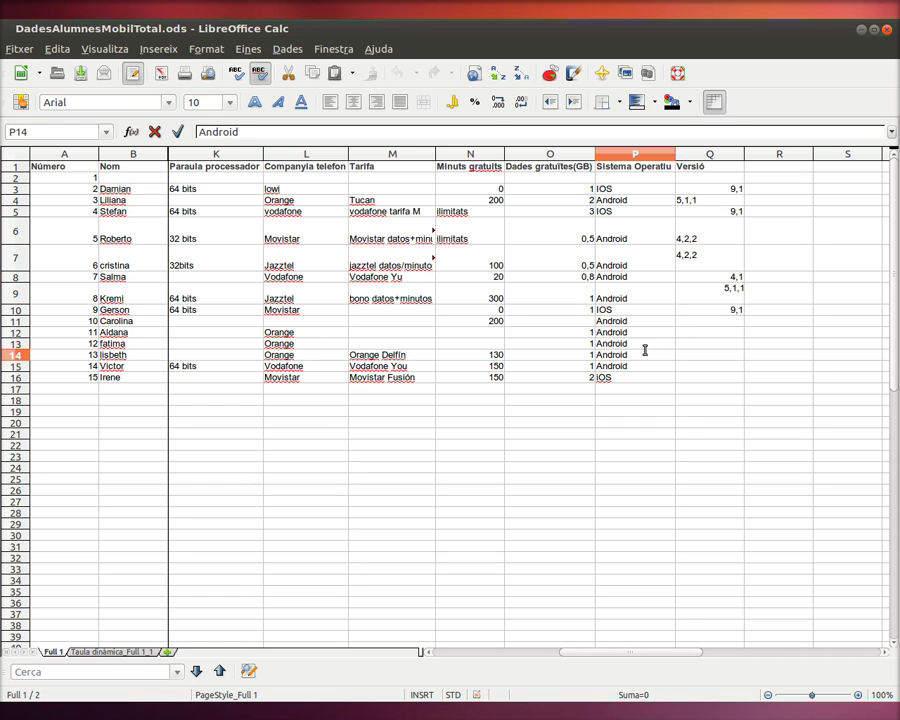
click(641, 345)
double_click(640, 344)
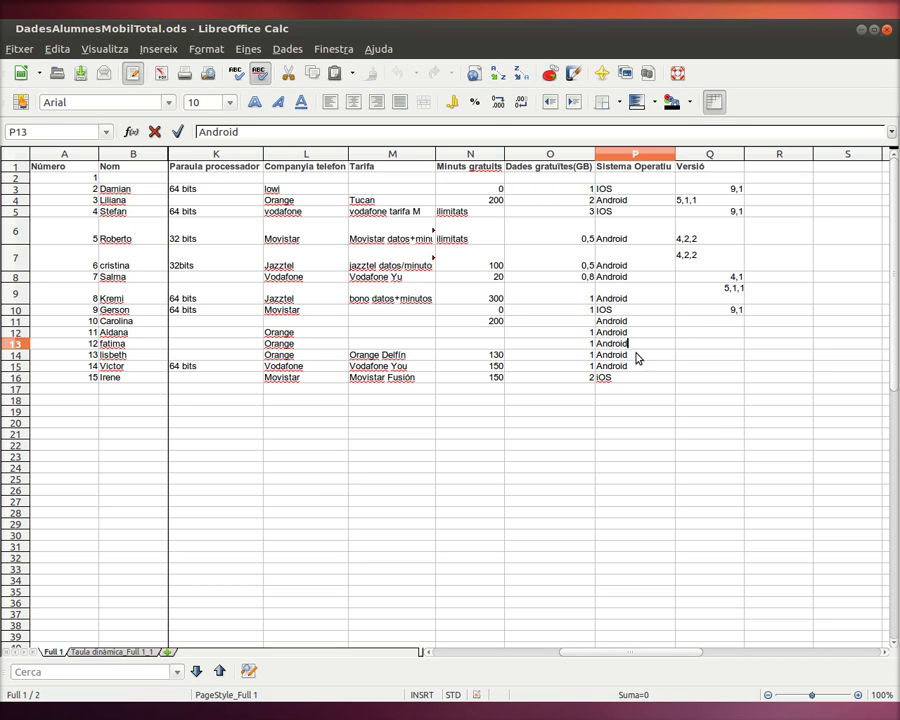
click(637, 358)
double_click(639, 361)
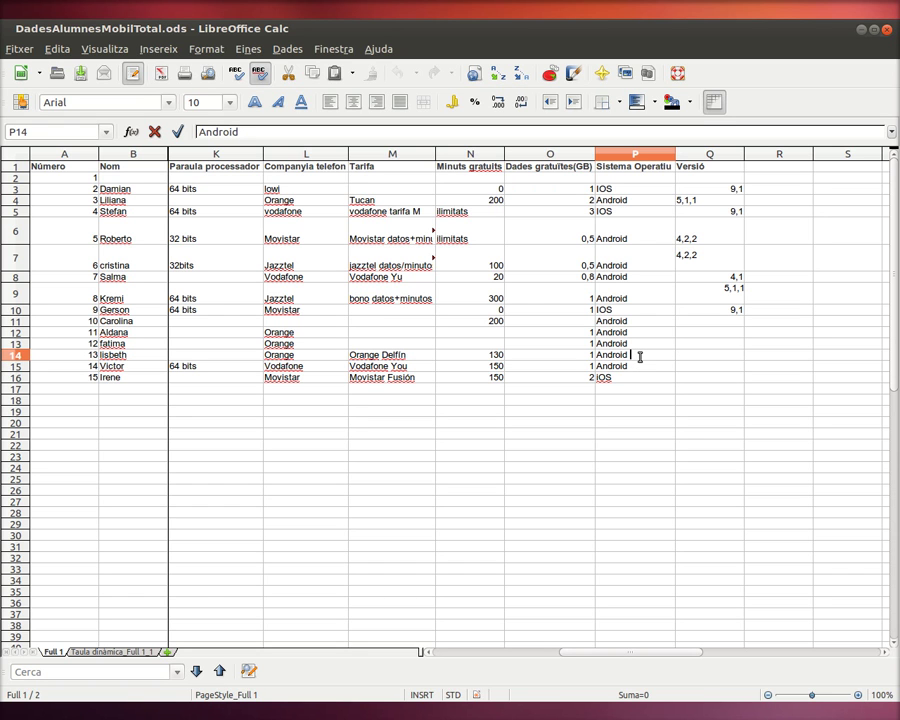
key(Return)
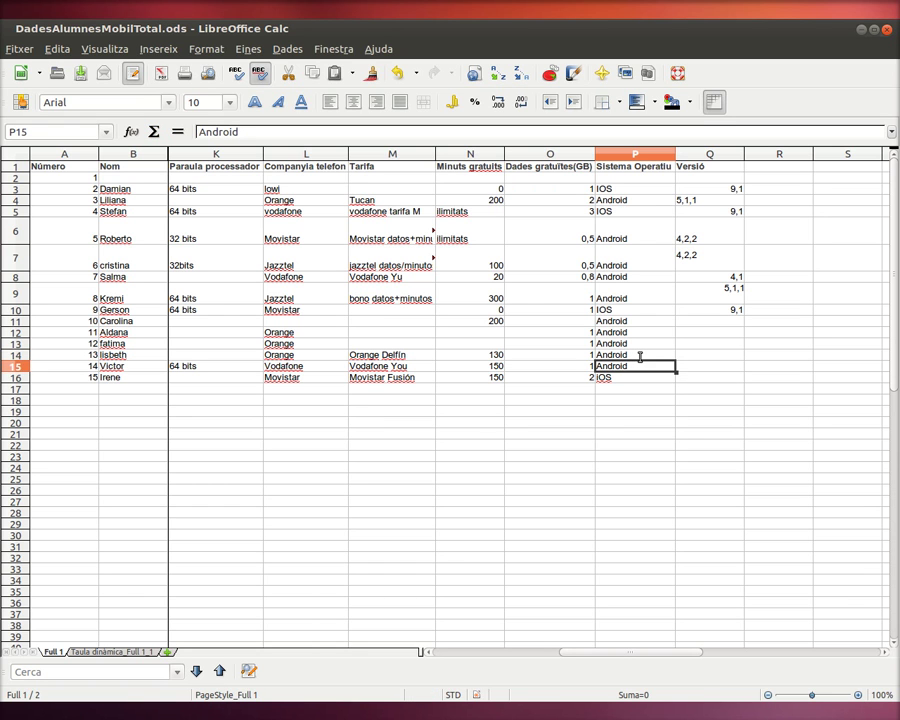
- Refresh the pivot table on sheet Taula dinàmica_Full 1_1 with the corrected source data
click(126, 653)
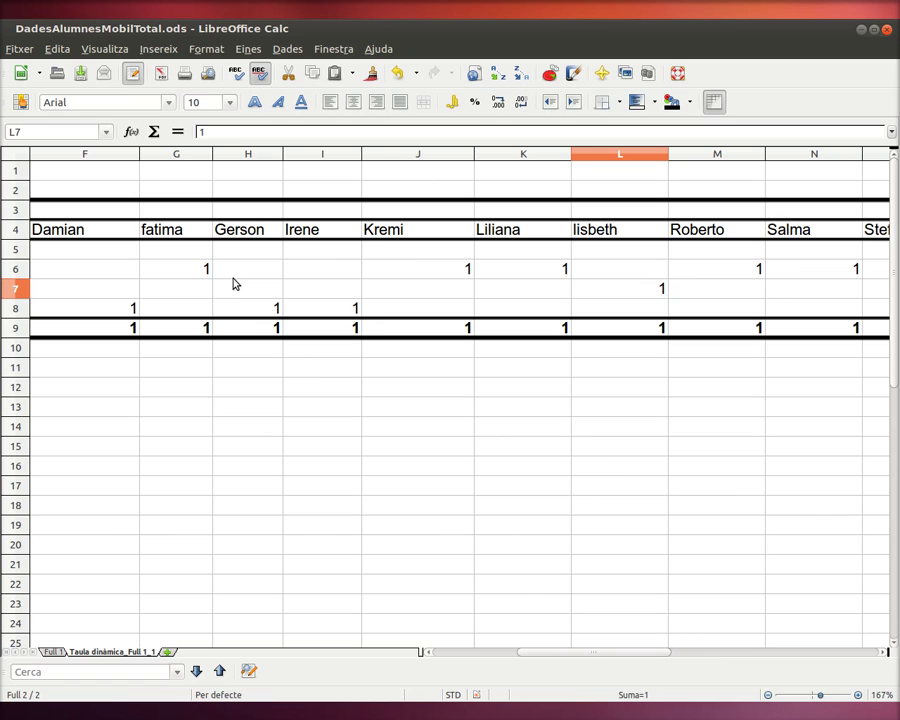
right_click(253, 227)
click(285, 246)
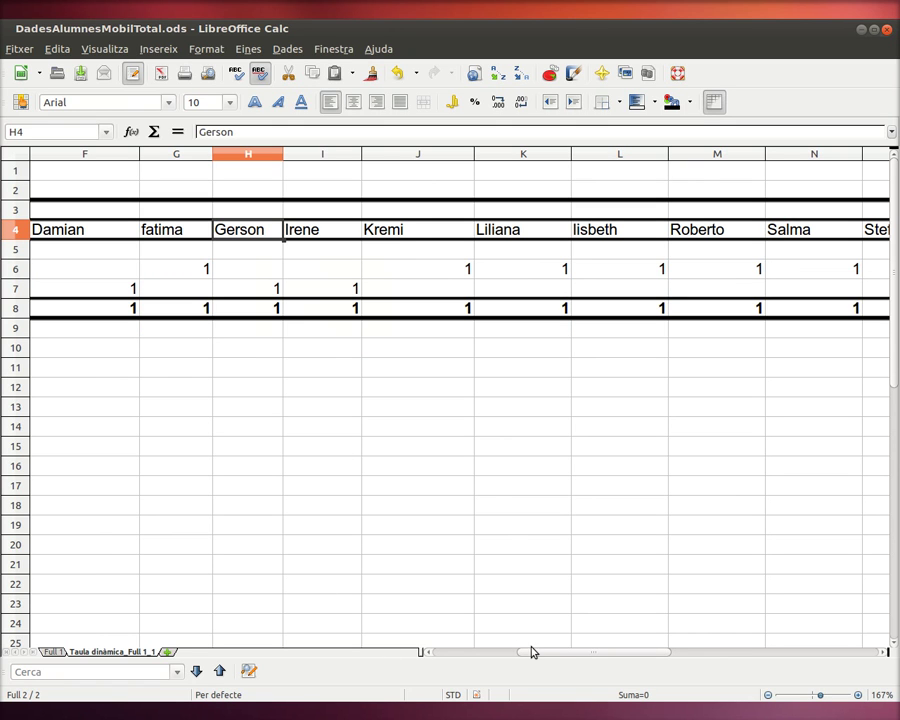
- Edit the pivot layout to replace the column field Nom with Marca(Mòbil)
drag(560, 655, 475, 654)
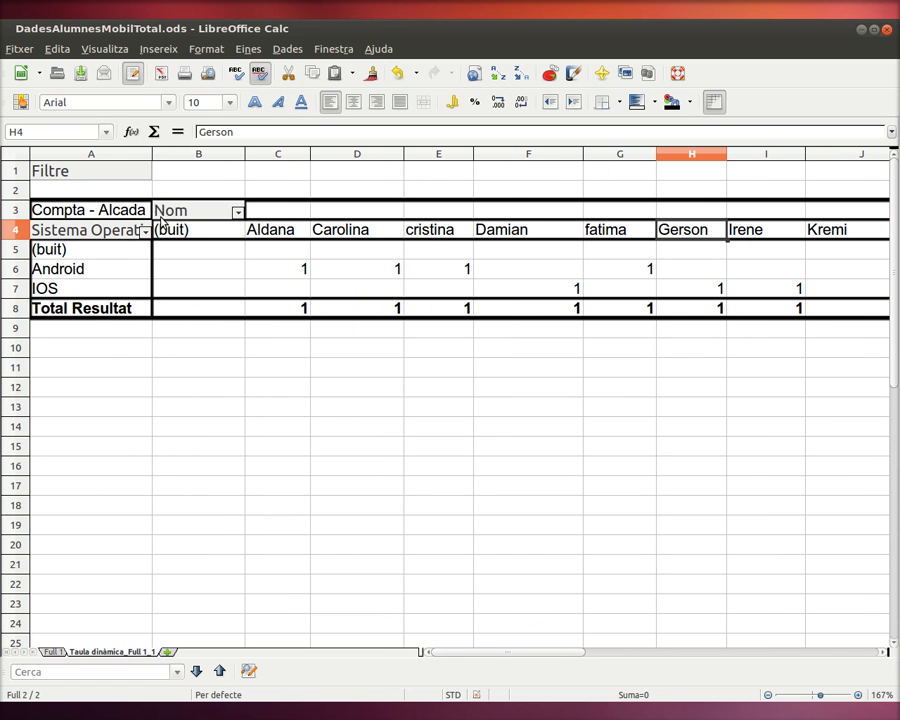
right_click(189, 213)
click(205, 217)
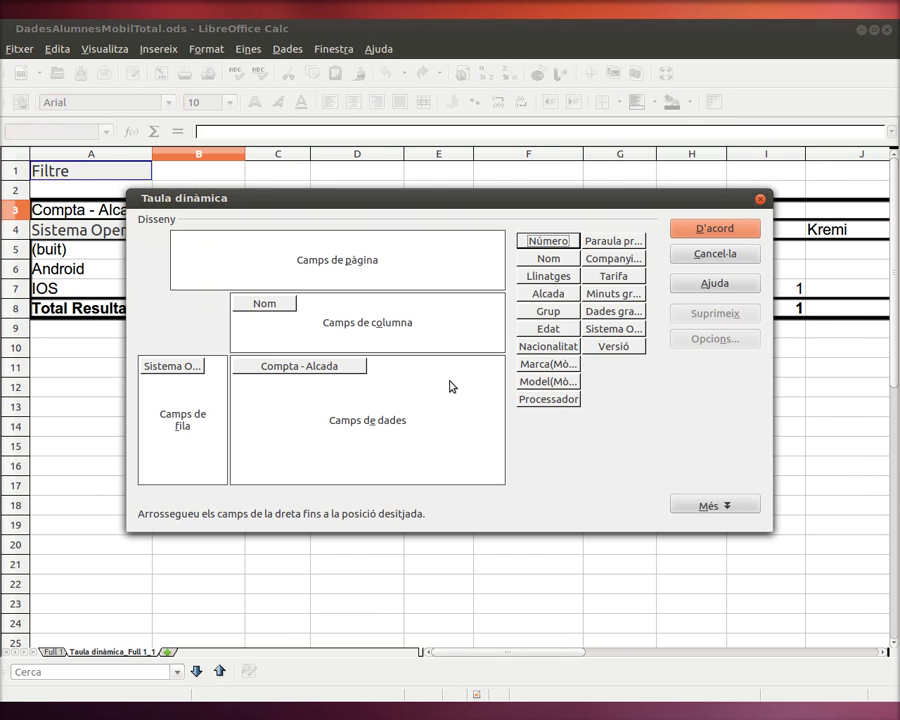
drag(283, 312, 587, 311)
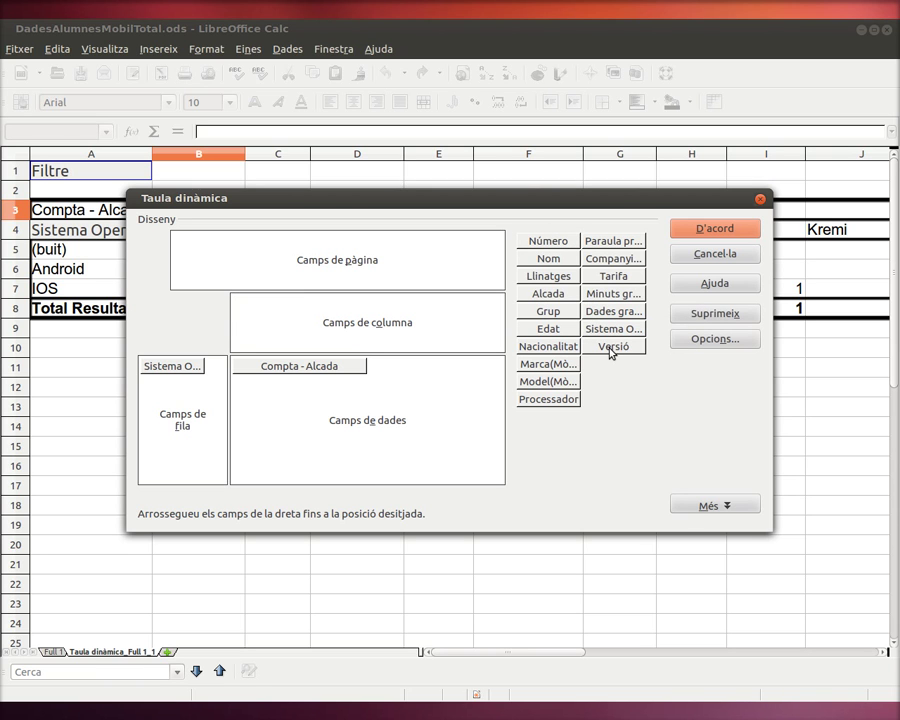
drag(567, 364, 341, 326)
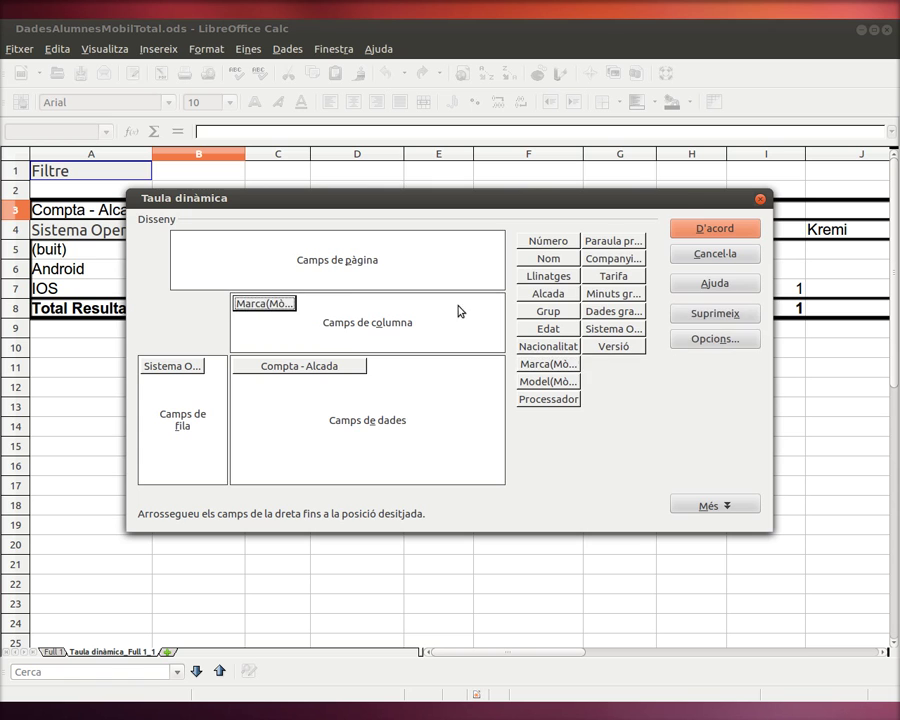
click(697, 230)
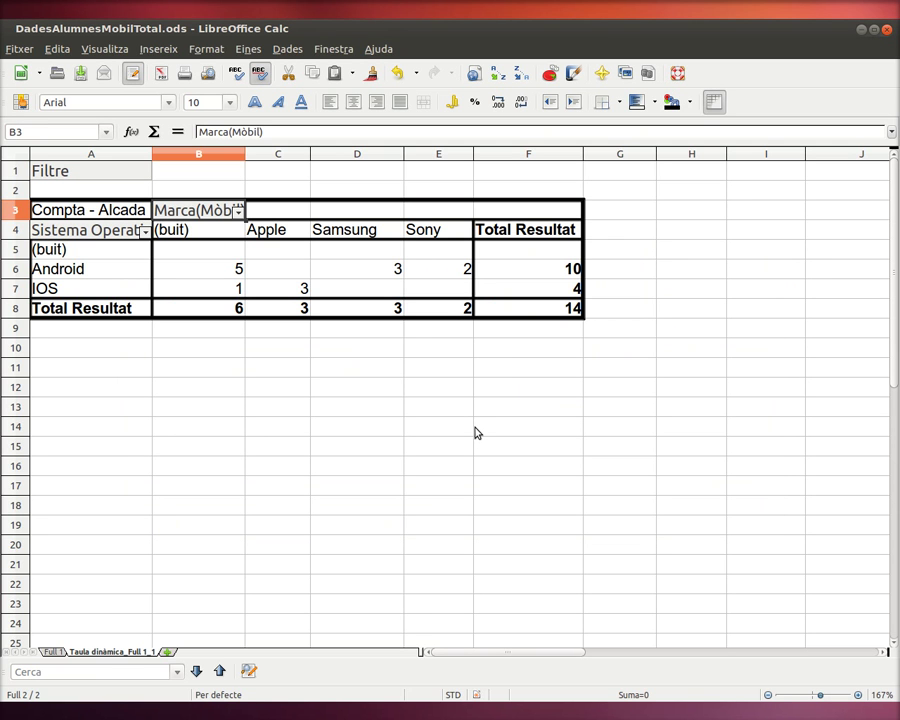
- Check the Total Resultat values of the Android and IOS rows in the pivot table
click(550, 270)
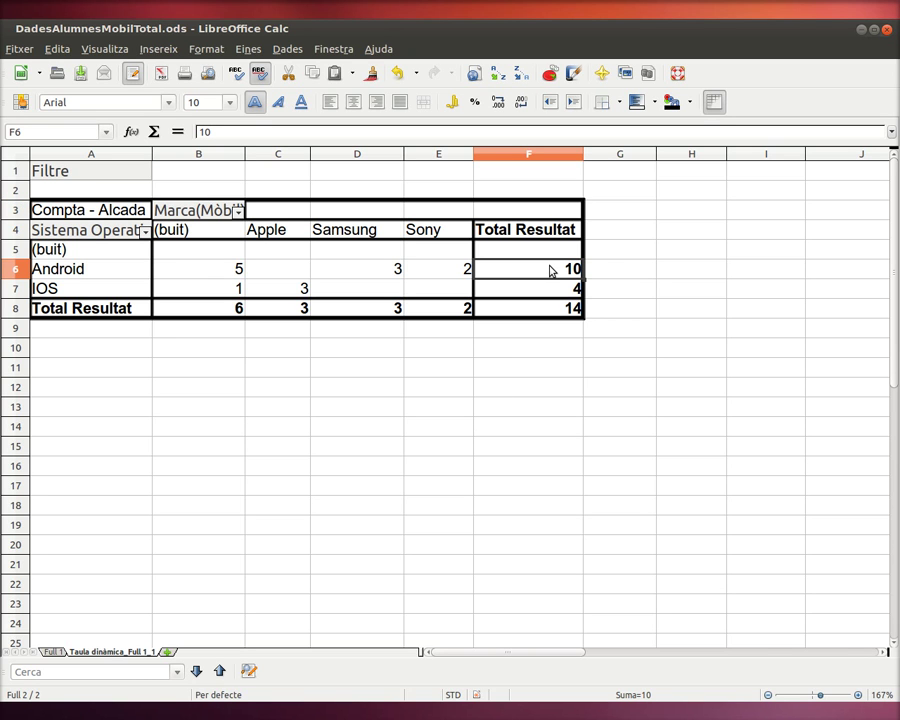
key(Down)
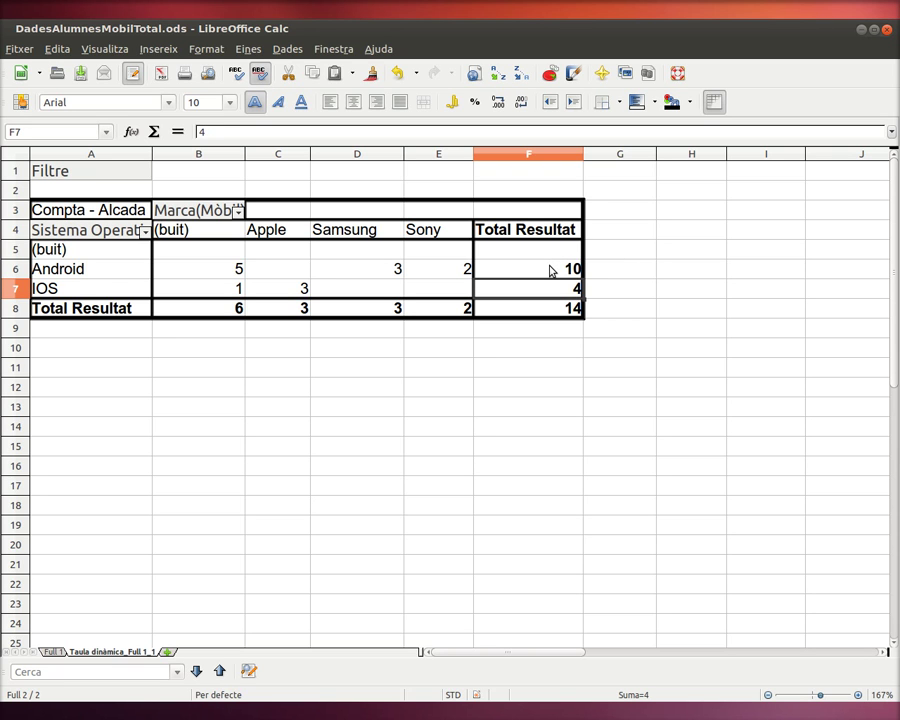
click(550, 270)
key(Down)
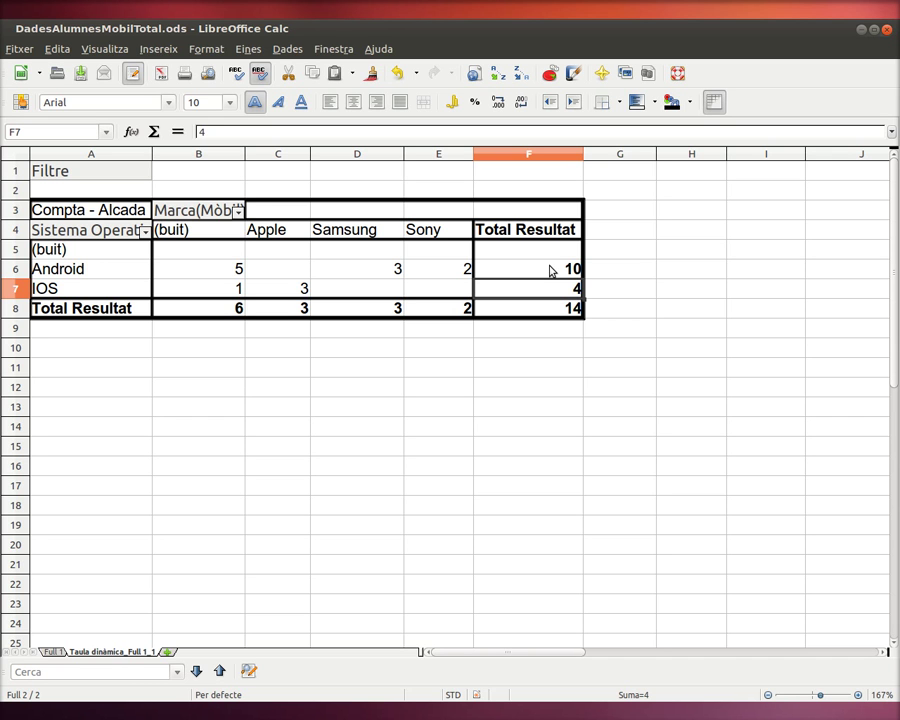
key(super)
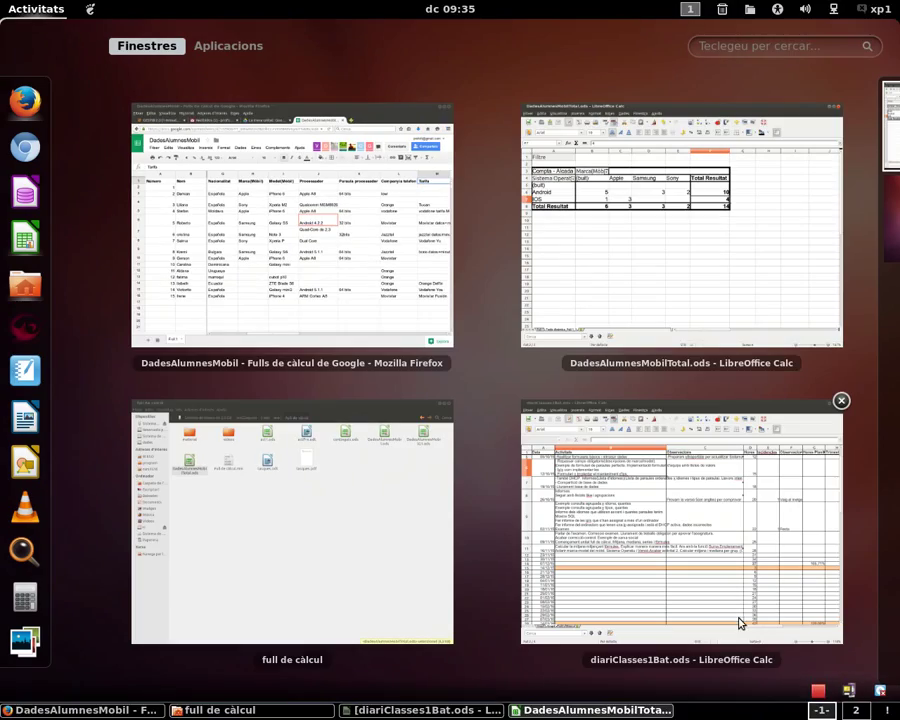
right_click(818, 690)
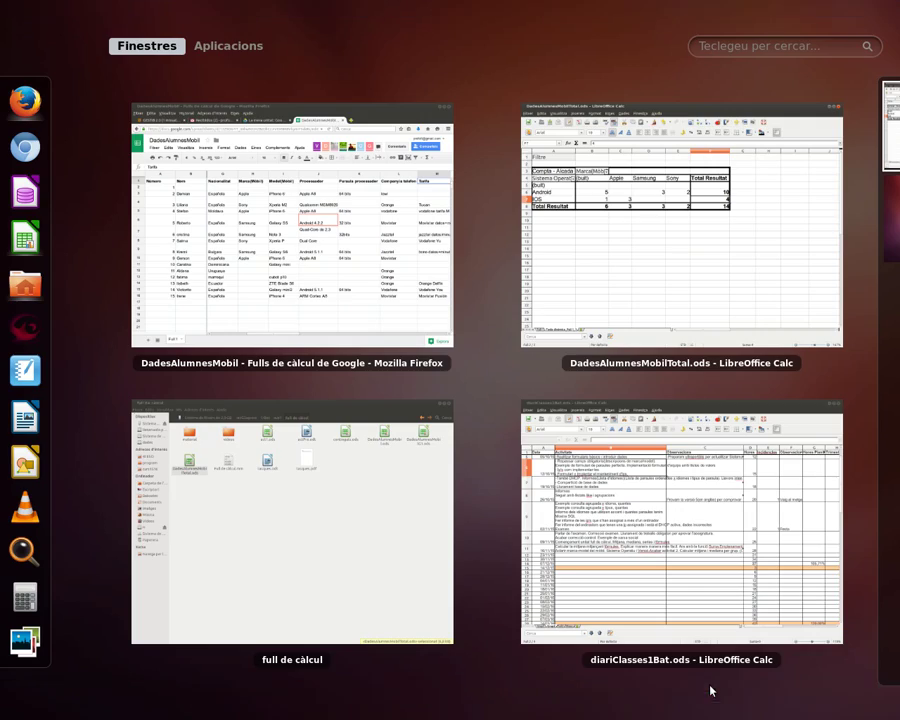